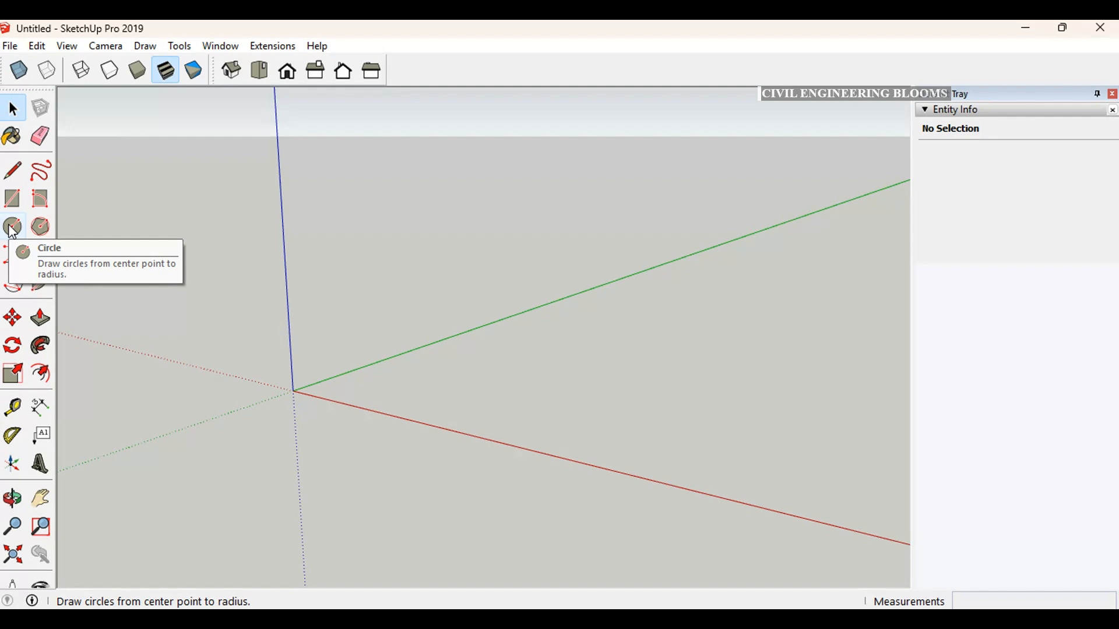
{"action": "left_click", "coordinate": [12, 228]}
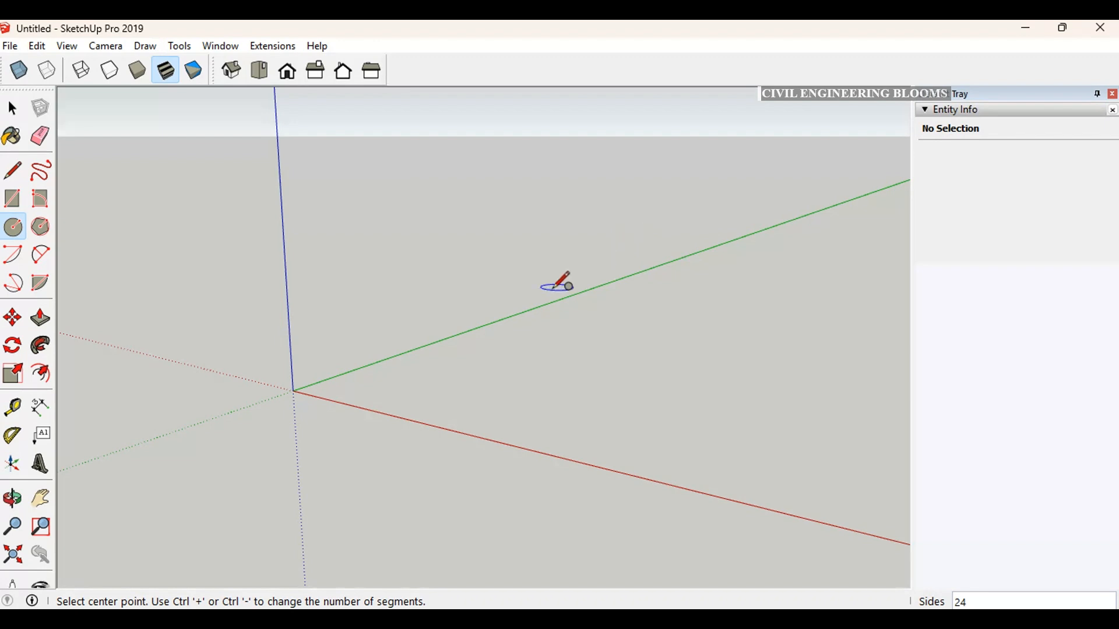
{"action": "middle_click_drag", "start_coordinate": [435, 367], "coordinate": [414, 464]}
{"action": "scroll", "coordinate": [325, 317], "scroll_direction": "down", "scroll_amount": 2}
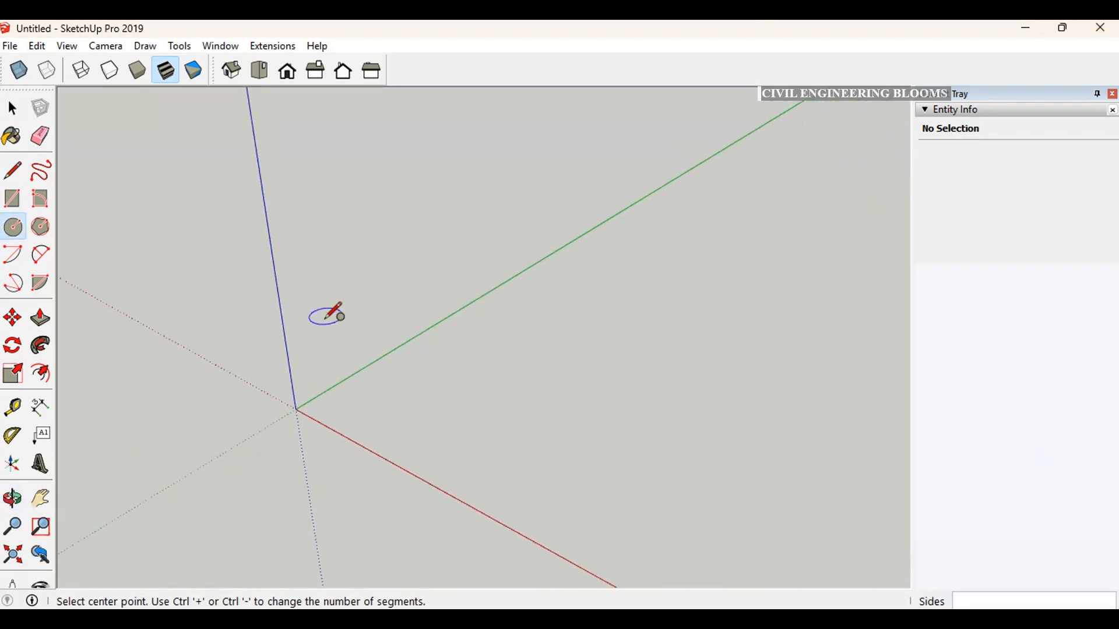
{"action": "scroll", "coordinate": [342, 432], "scroll_direction": "up", "scroll_amount": 4}
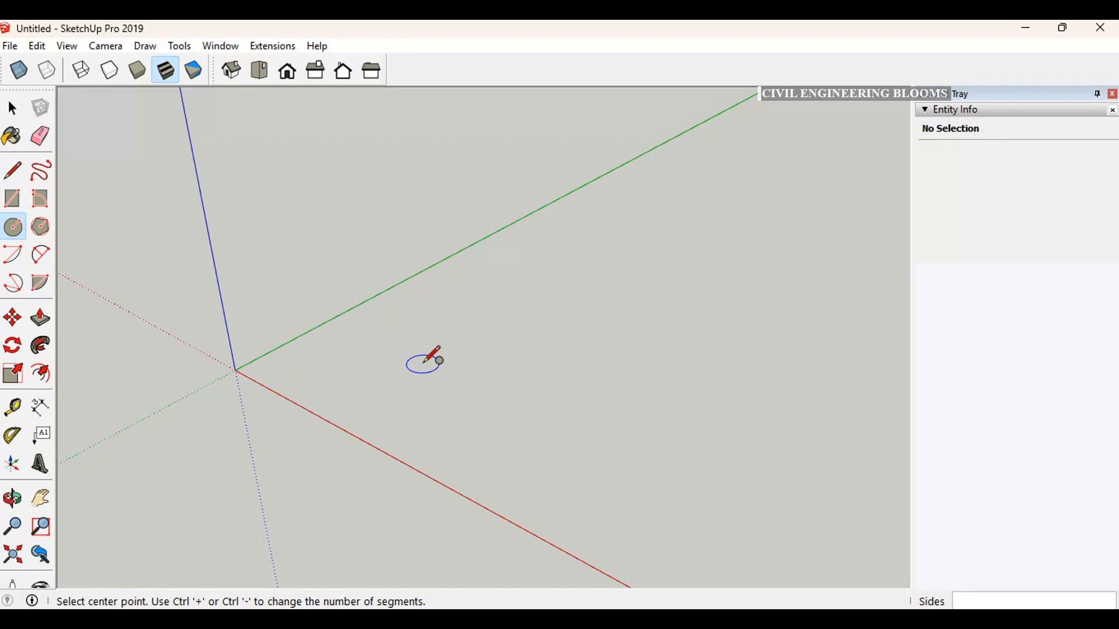
{"action": "left_click", "coordinate": [424, 364]}
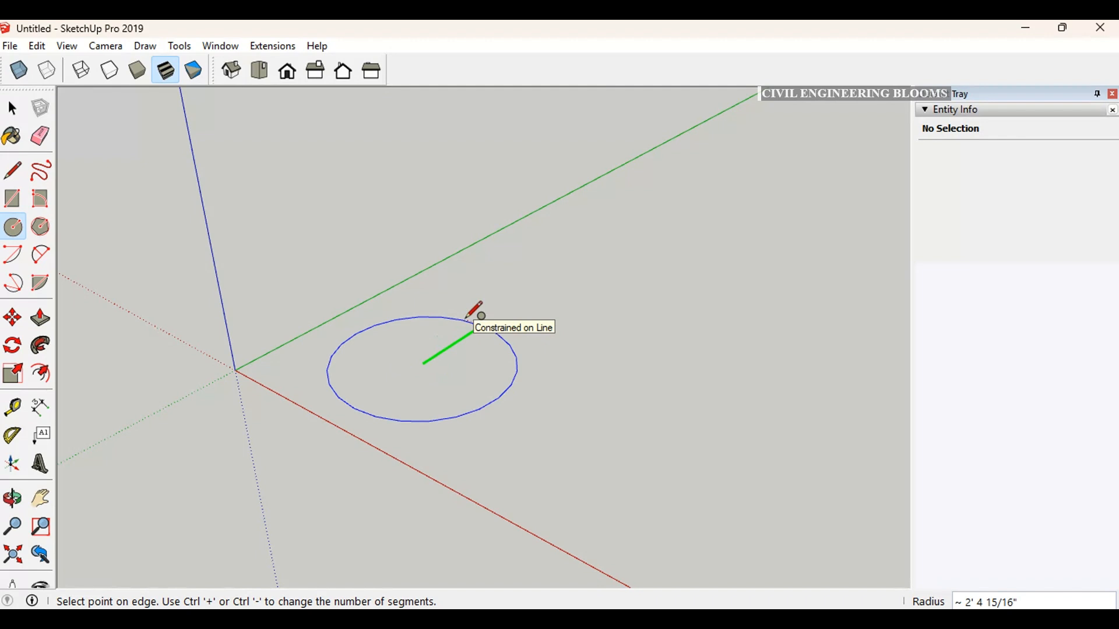
{"action": "key", "text": "space"}
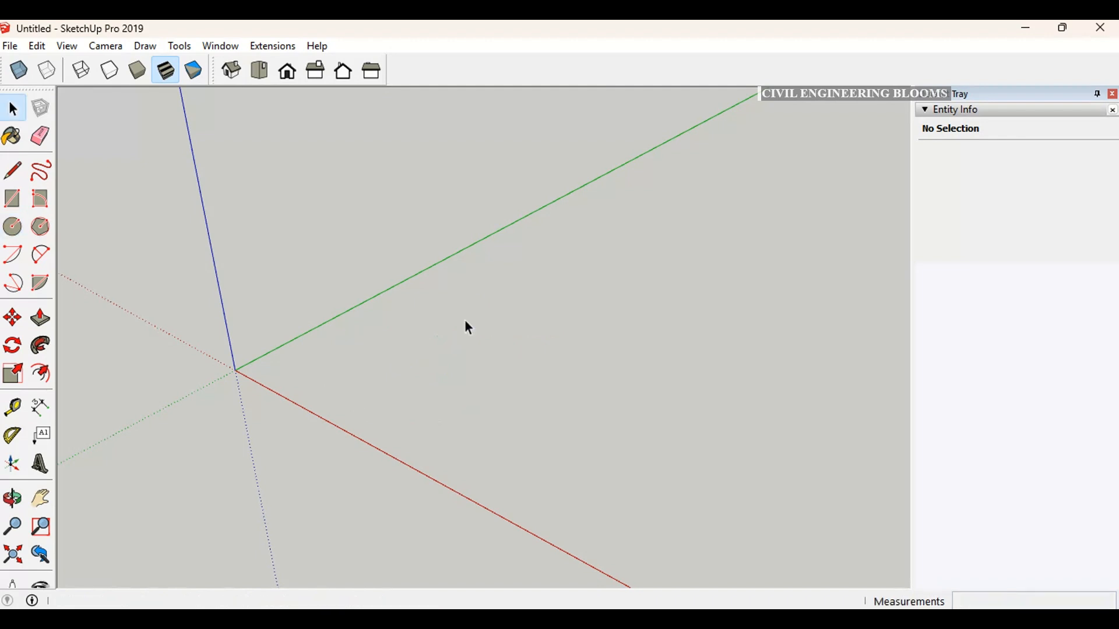
Center a new circle on the ground plane between the red and green axes near the origin, and raise its sides to 36.
{"action": "left_click", "coordinate": [13, 227]}
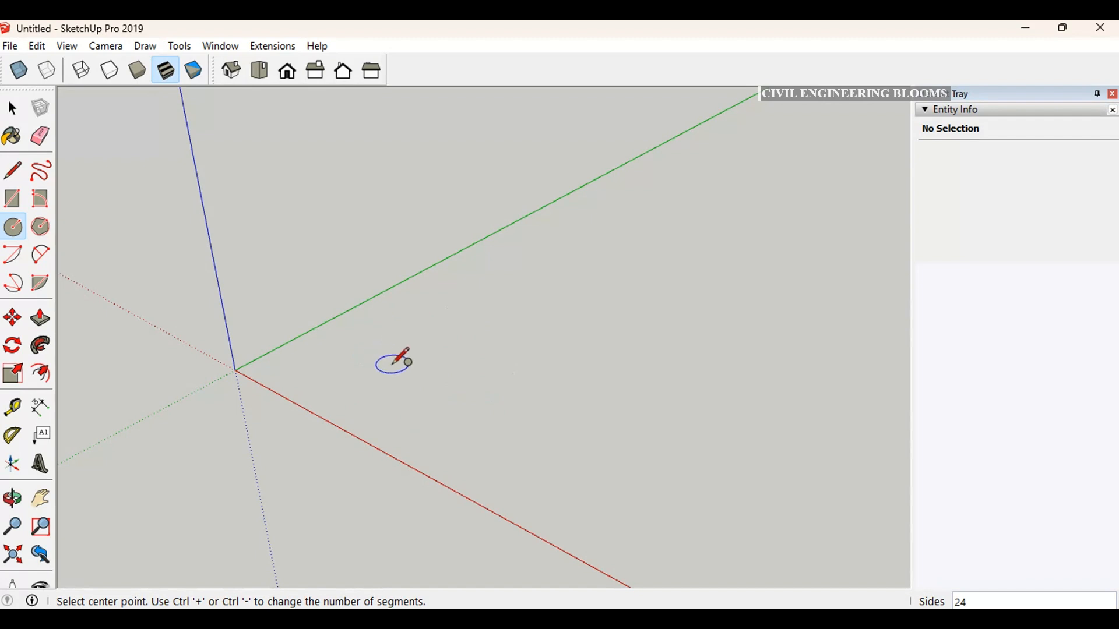
{"action": "middle_click_drag", "start_coordinate": [379, 350], "coordinate": [379, 438]}
{"action": "scroll", "coordinate": [335, 278], "scroll_direction": "down", "scroll_amount": 3}
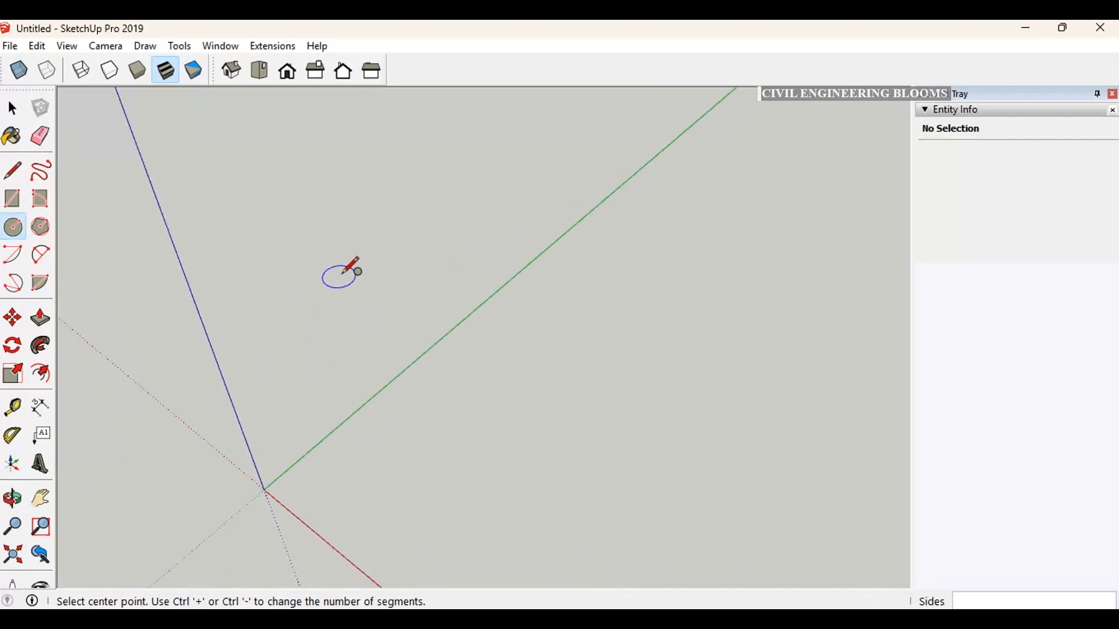
{"action": "scroll", "coordinate": [352, 449], "scroll_direction": "up", "scroll_amount": 2}
{"action": "scroll", "coordinate": [350, 475], "scroll_direction": "up", "scroll_amount": 1}
{"action": "left_click", "coordinate": [353, 427]}
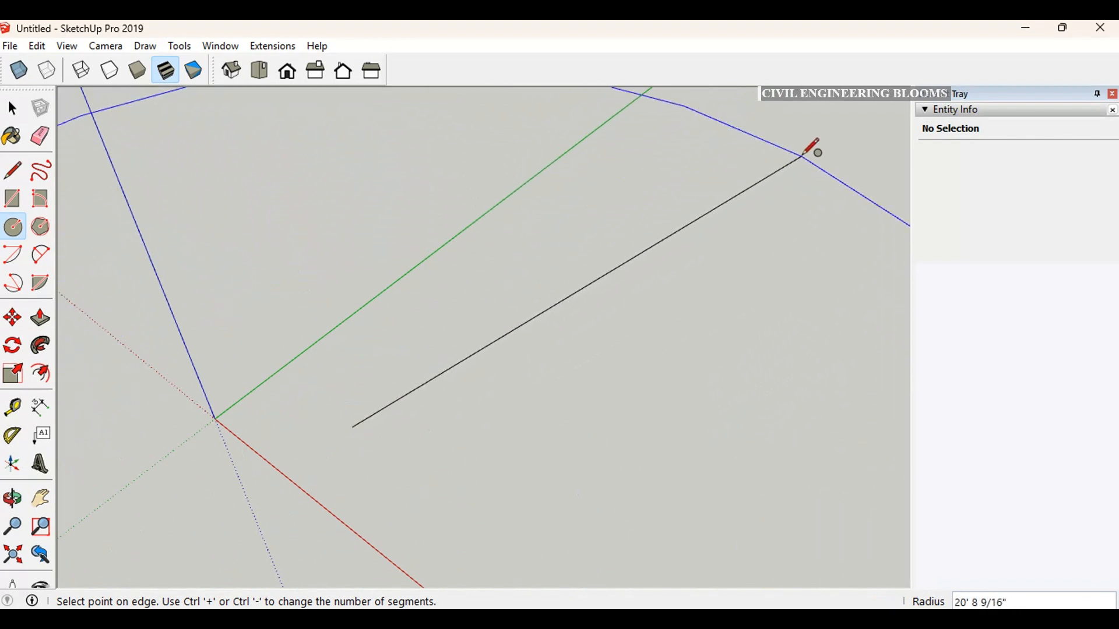
{"action": "scroll", "coordinate": [626, 174], "scroll_direction": "down", "scroll_amount": 3}
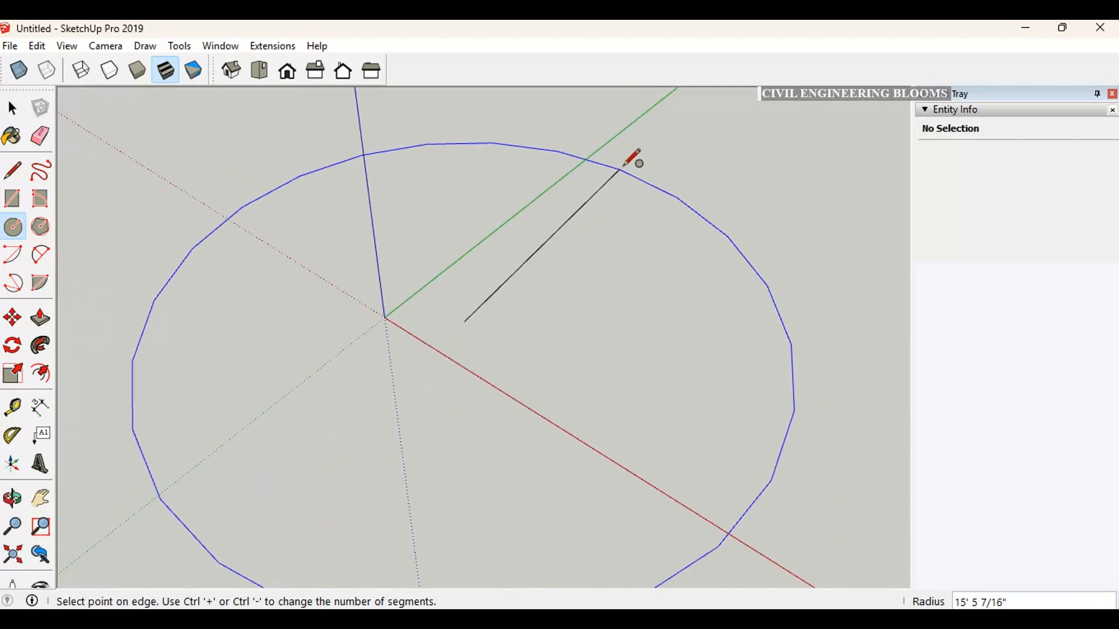
{"action": "scroll", "coordinate": [634, 160], "scroll_direction": "down", "scroll_amount": 1}
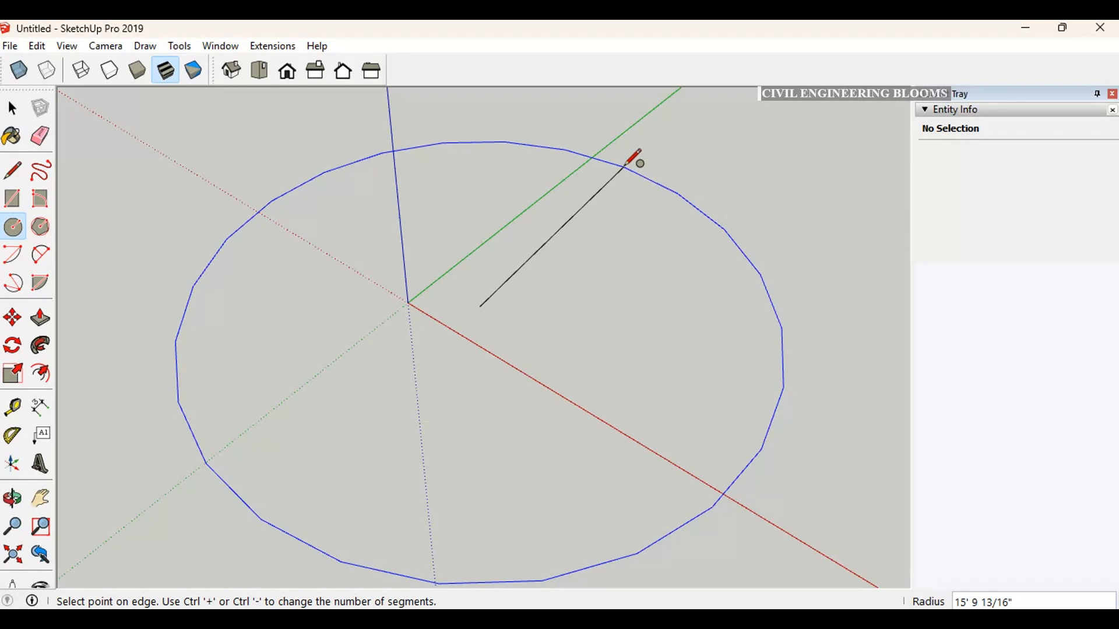
{"action": "key", "text": "ctrl+plus"}
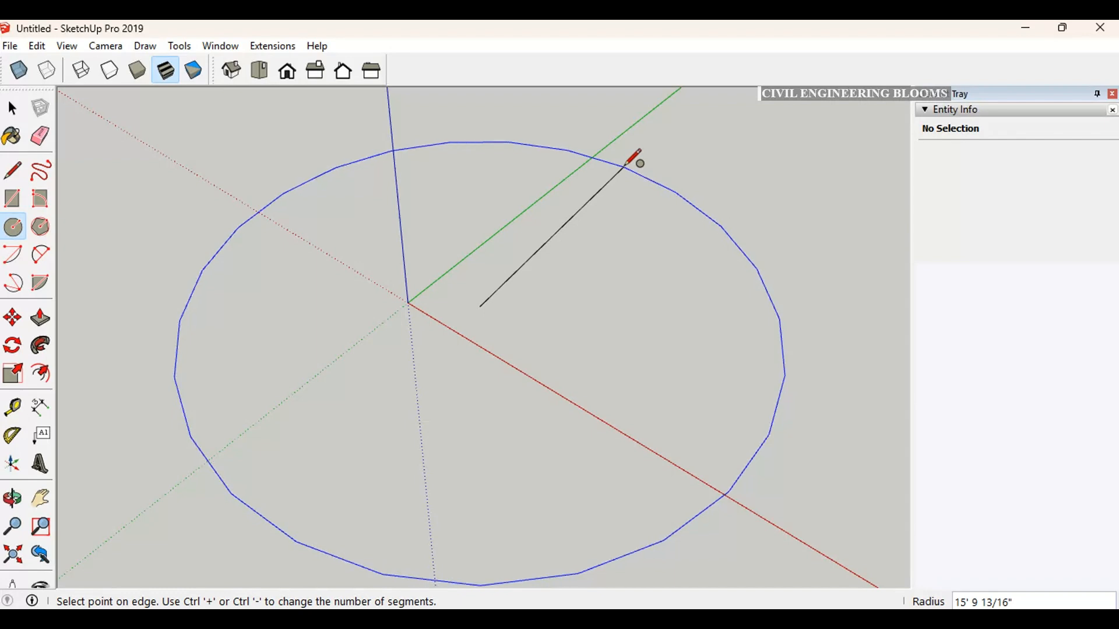
{"action": "key", "text": "ctrl+plus"}
{"action": "key", "text": "ctrl+plus"}
{"action": "key", "text": "ctrl+plus"}
{"action": "key", "text": "ctrl+plus"}
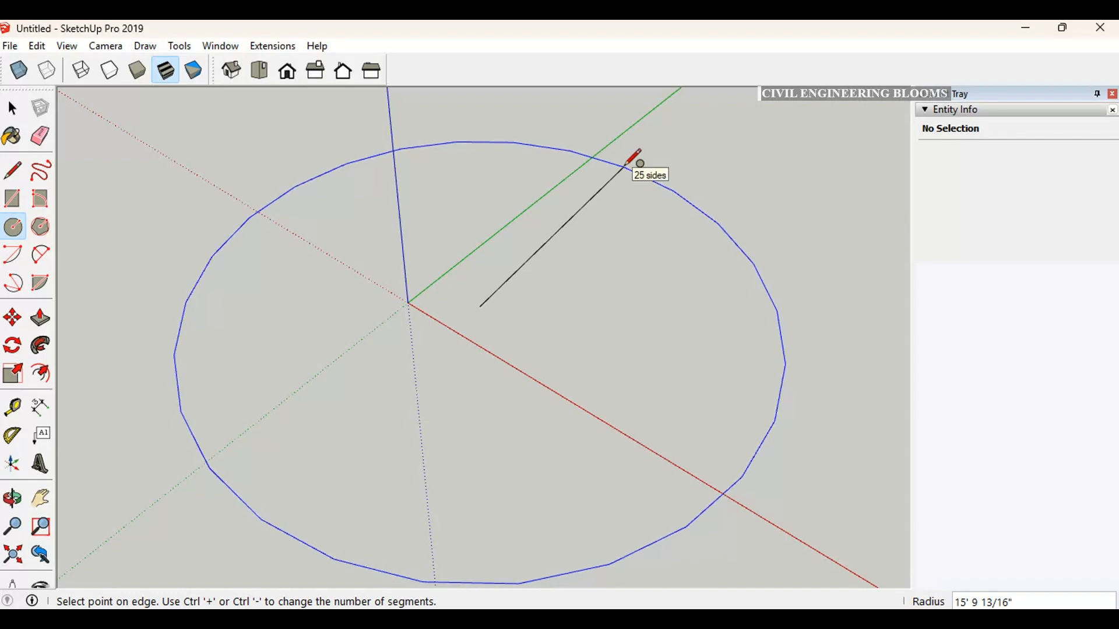
{"action": "key", "text": "ctrl+plus"}
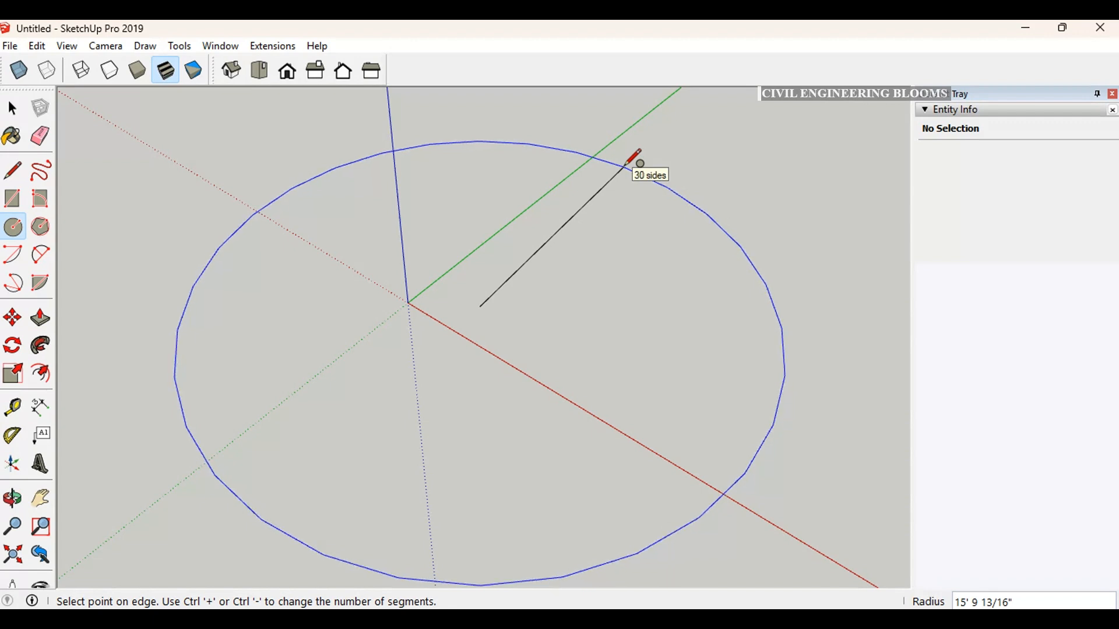
{"action": "key", "text": "ctrl+plus"}
{"action": "key", "text": "ctrl+plus"}
{"action": "key", "text": "ctrl+plus"}
{"action": "key", "text": "ctrl+plus"}
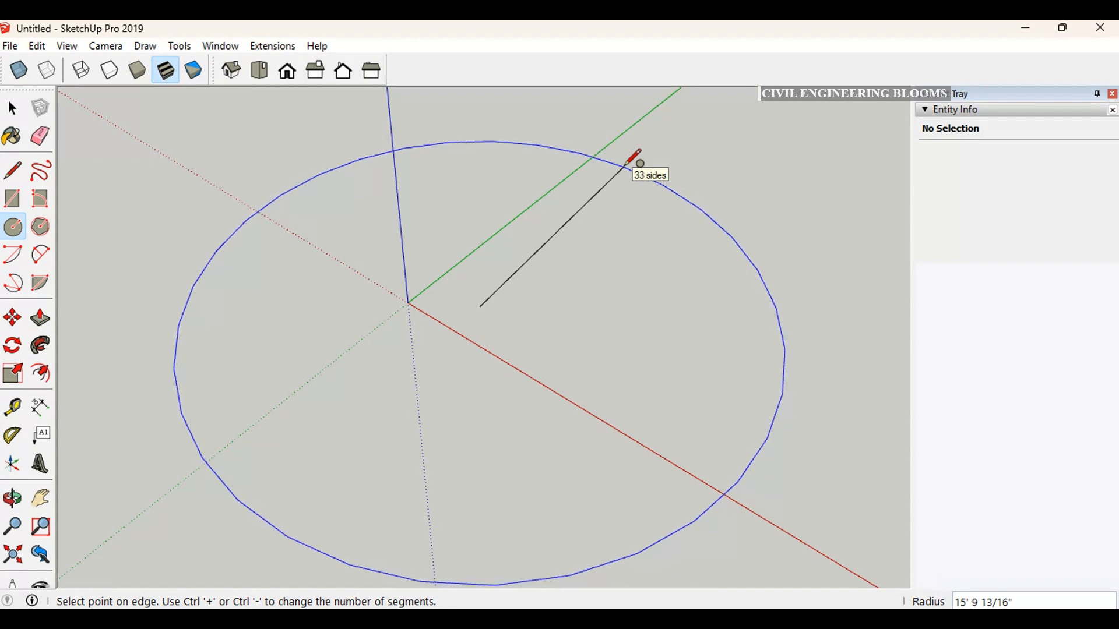
{"action": "key", "text": "ctrl+plus"}
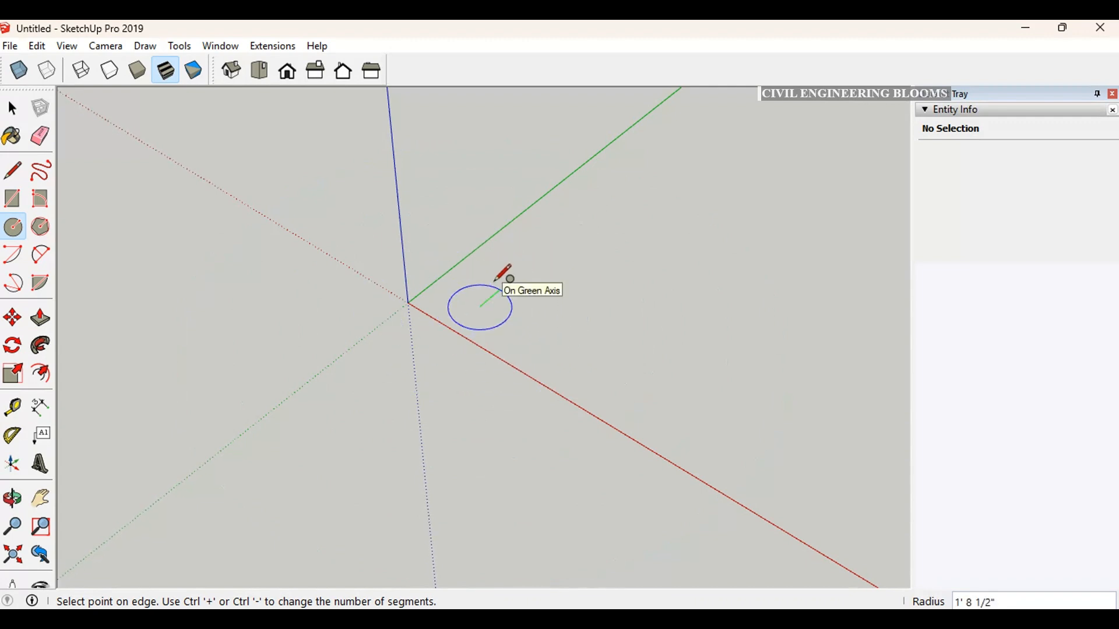
Finish the ground-plane circle with a radius of 20 inches.
{"action": "type", "text": "20"}
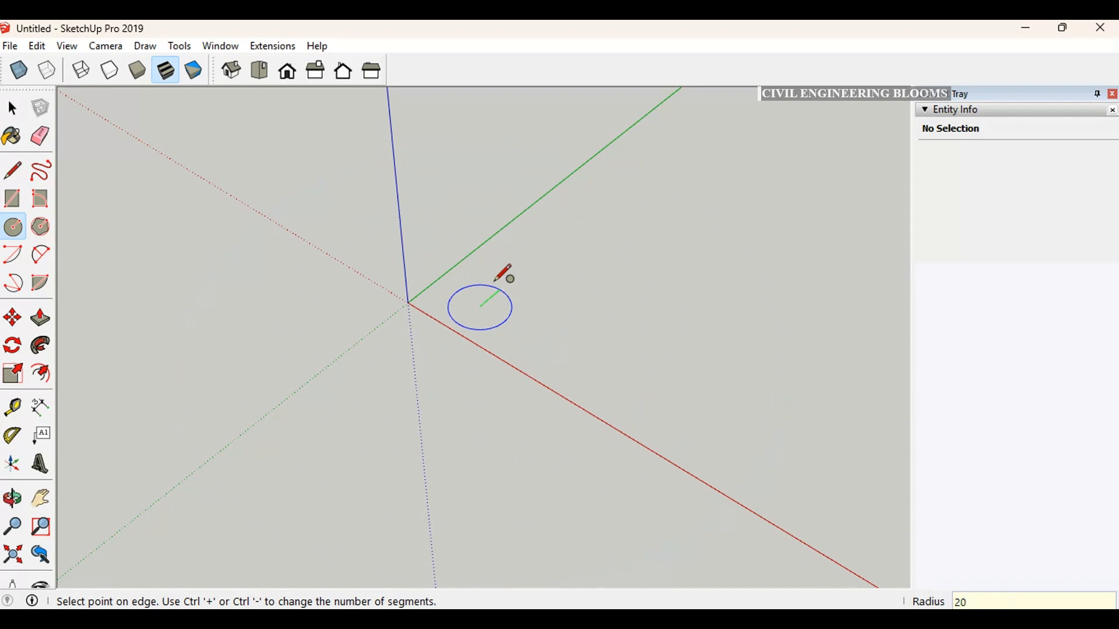
{"action": "key", "text": "Return"}
{"action": "scroll", "coordinate": [512, 308], "scroll_direction": "up", "scroll_amount": 5}
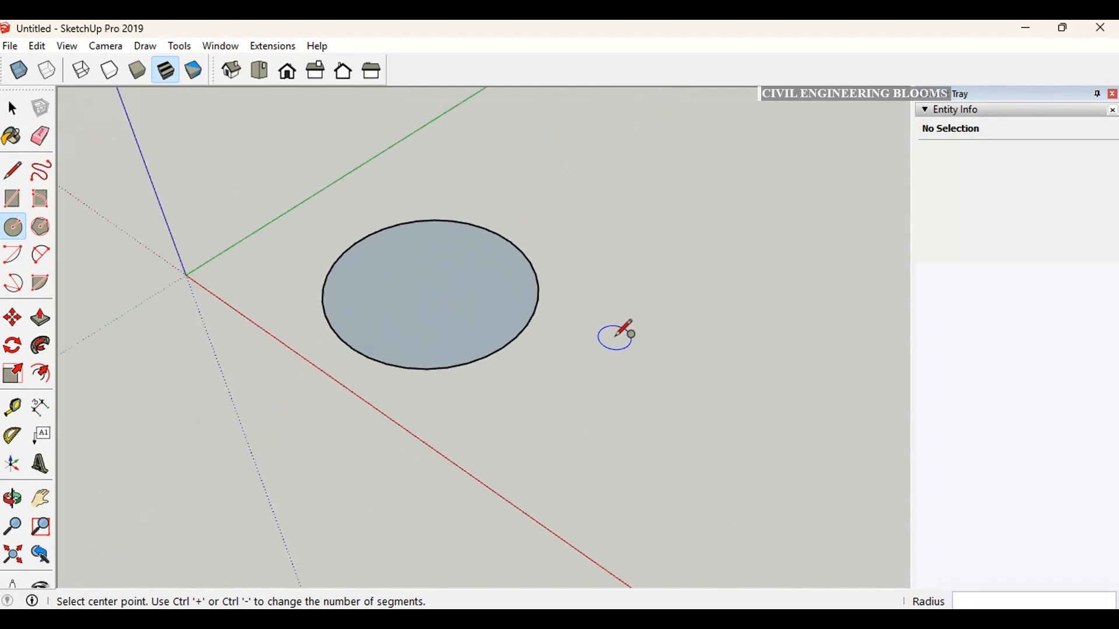
{"action": "key", "text": "space"}
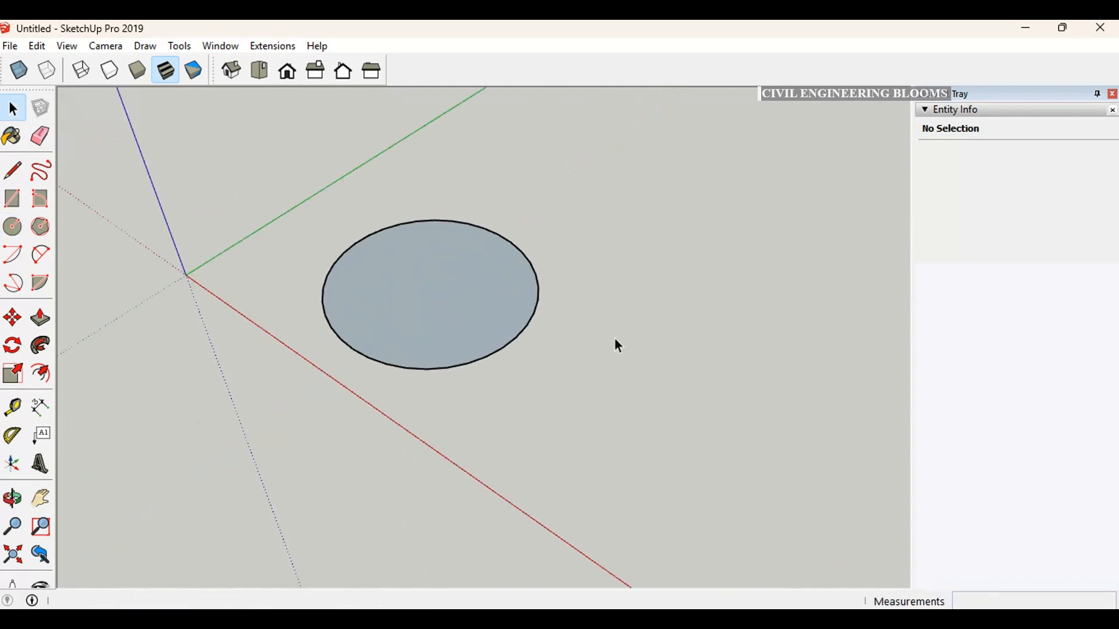
Set the ground-plane circle's edge to 90 segments.
{"action": "key", "text": "o"}
{"action": "left_click_drag", "start_coordinate": [422, 287], "coordinate": [439, 379]}
{"action": "key", "text": "space"}
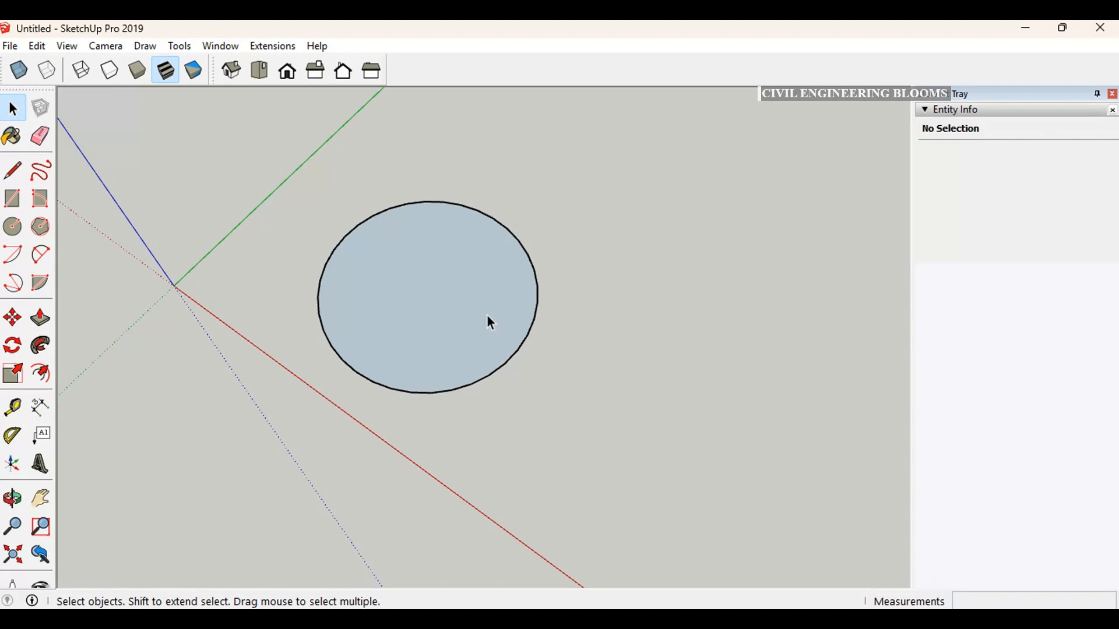
{"action": "left_click", "coordinate": [457, 390]}
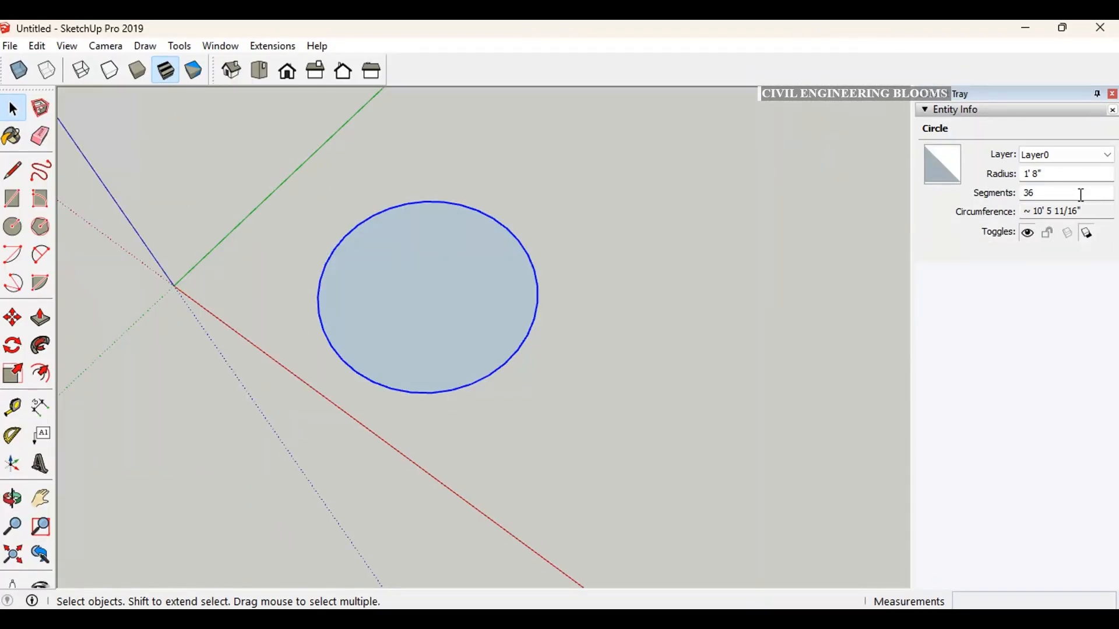
{"action": "double_click", "coordinate": [1080, 194]}
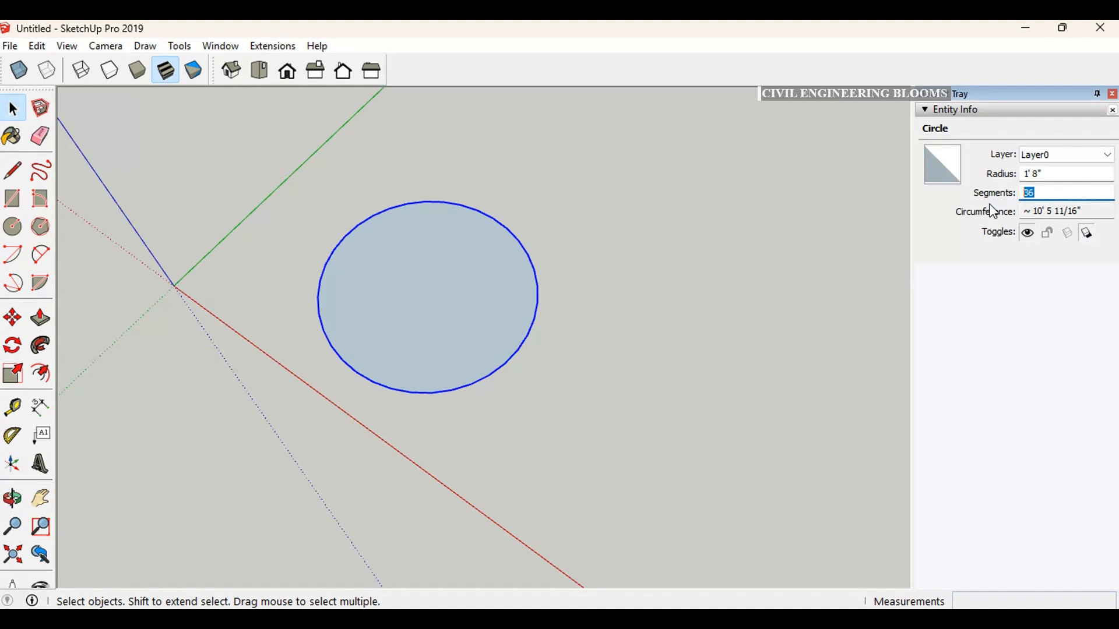
{"action": "type", "text": "90"}
{"action": "key", "text": "Return"}
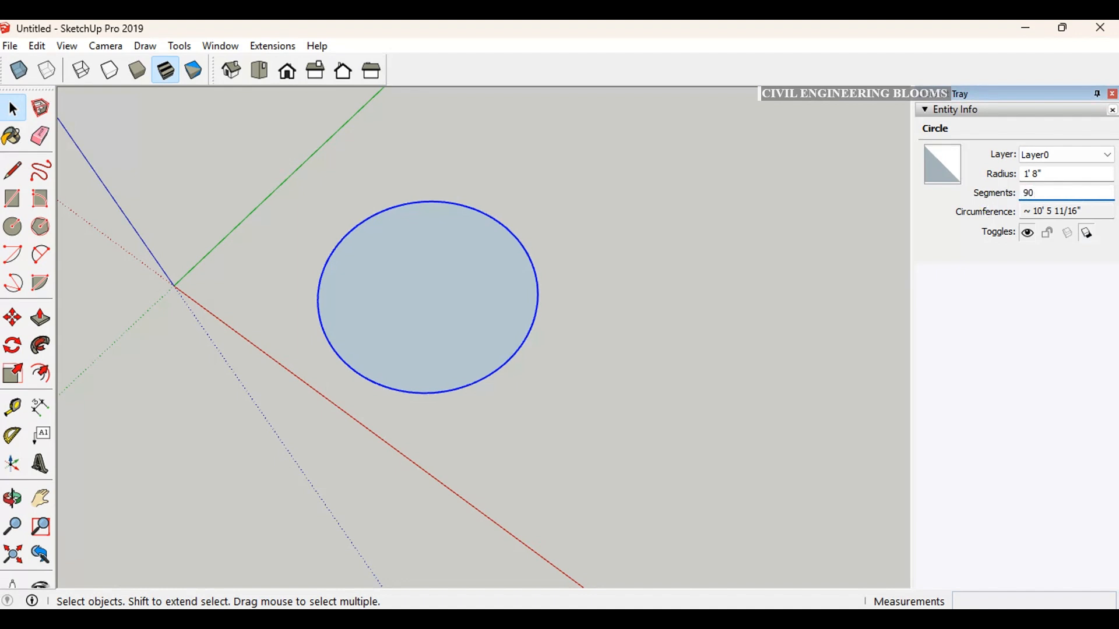
{"action": "left_click", "coordinate": [667, 351]}
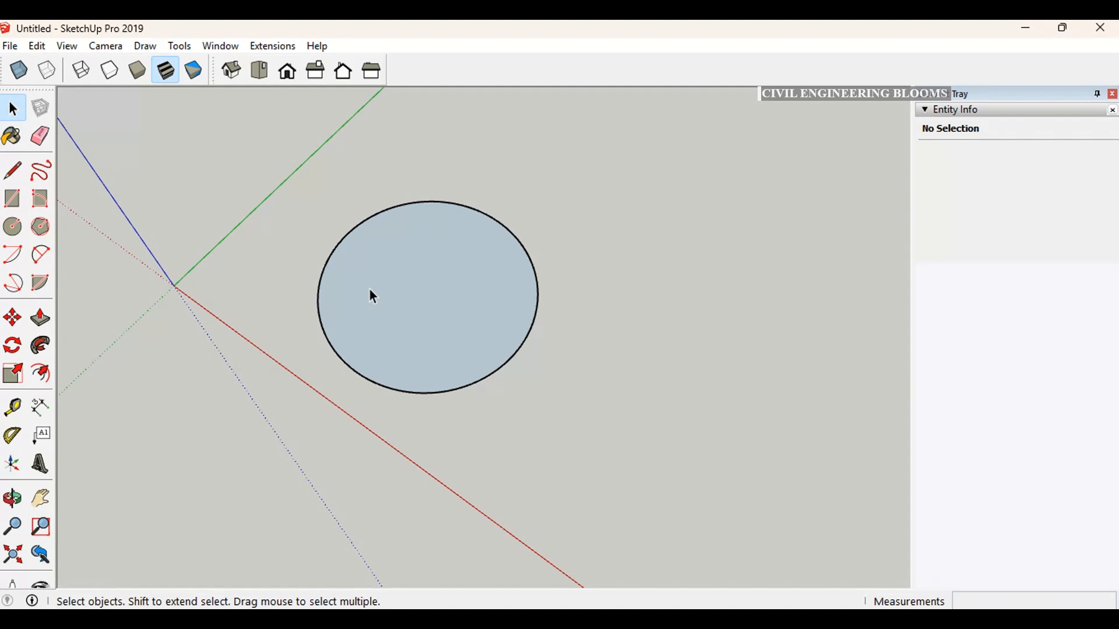
Draw a vertical circle perpendicular to the green axis with a 20-inch radius, beside the first circle along the red axis.
{"action": "key", "text": "c"}
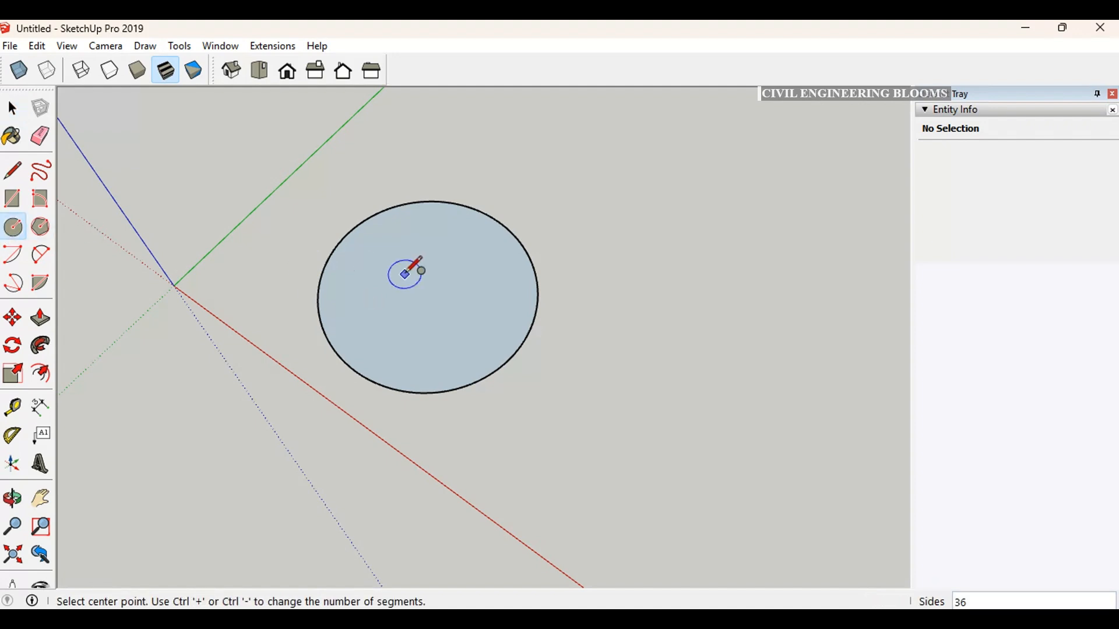
{"action": "scroll", "coordinate": [412, 262], "scroll_direction": "down", "scroll_amount": 3}
{"action": "middle_click_drag", "start_coordinate": [520, 337], "coordinate": [508, 271]}
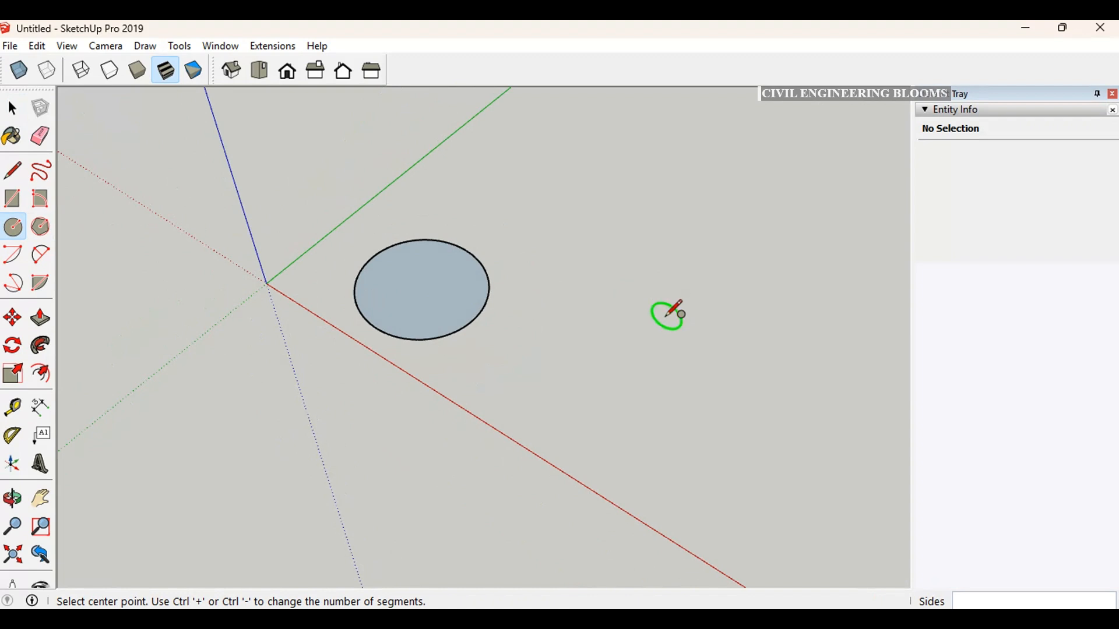
{"action": "left_click", "coordinate": [611, 371]}
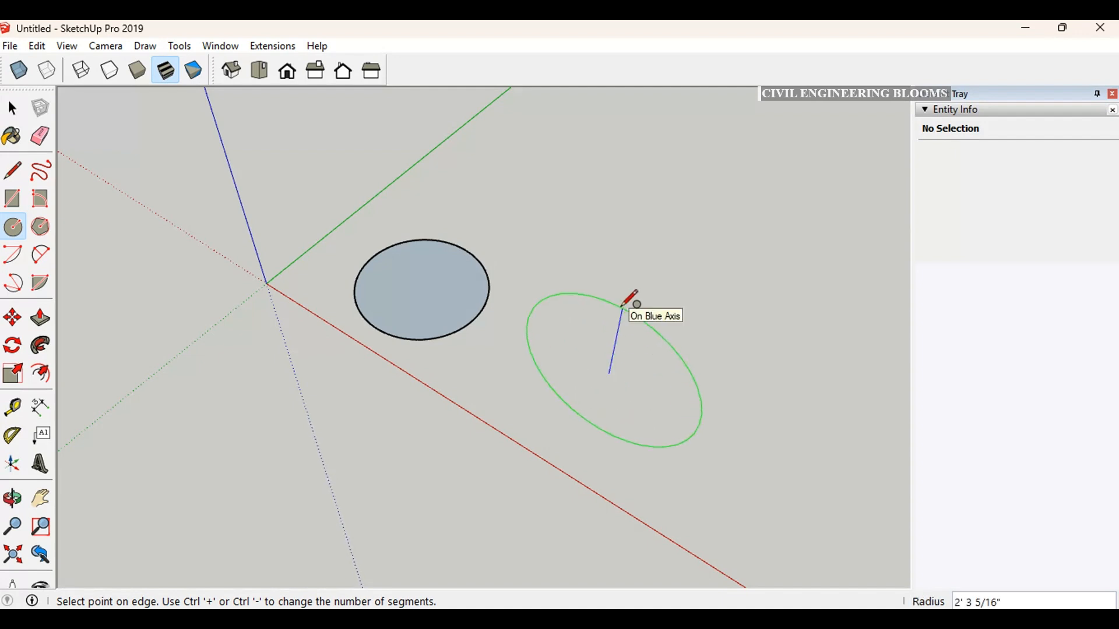
{"action": "type", "text": "20"}
{"action": "key", "text": "Return"}
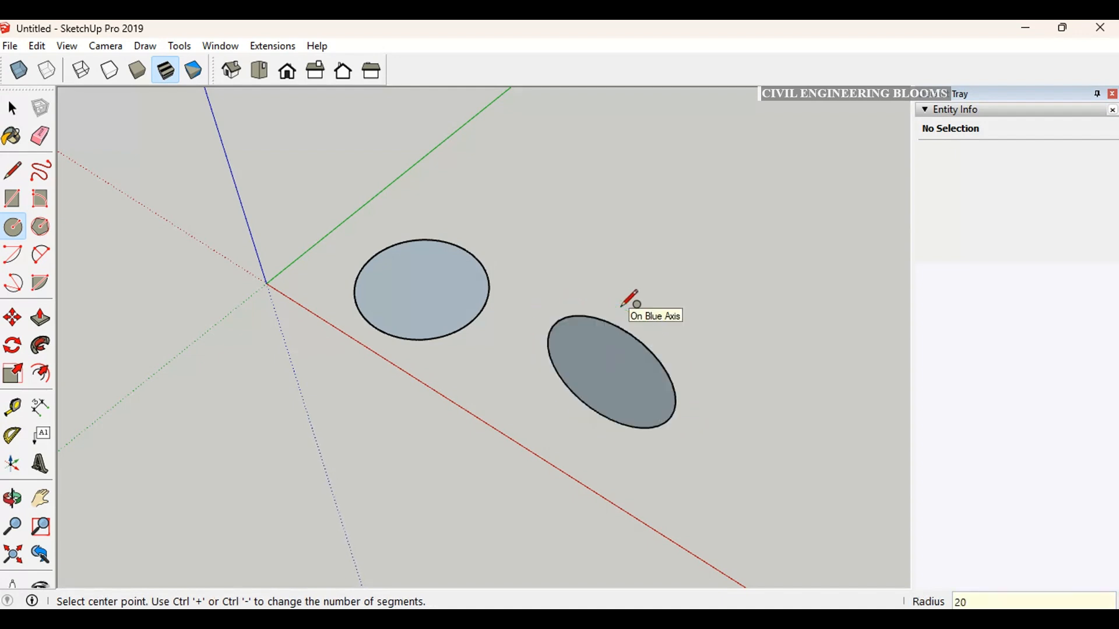
Draw a third circle perpendicular to the red axis with a 20-inch radius, farther along the red axis beyond the other two.
{"action": "middle_click_drag", "start_coordinate": [618, 326], "coordinate": [655, 394]}
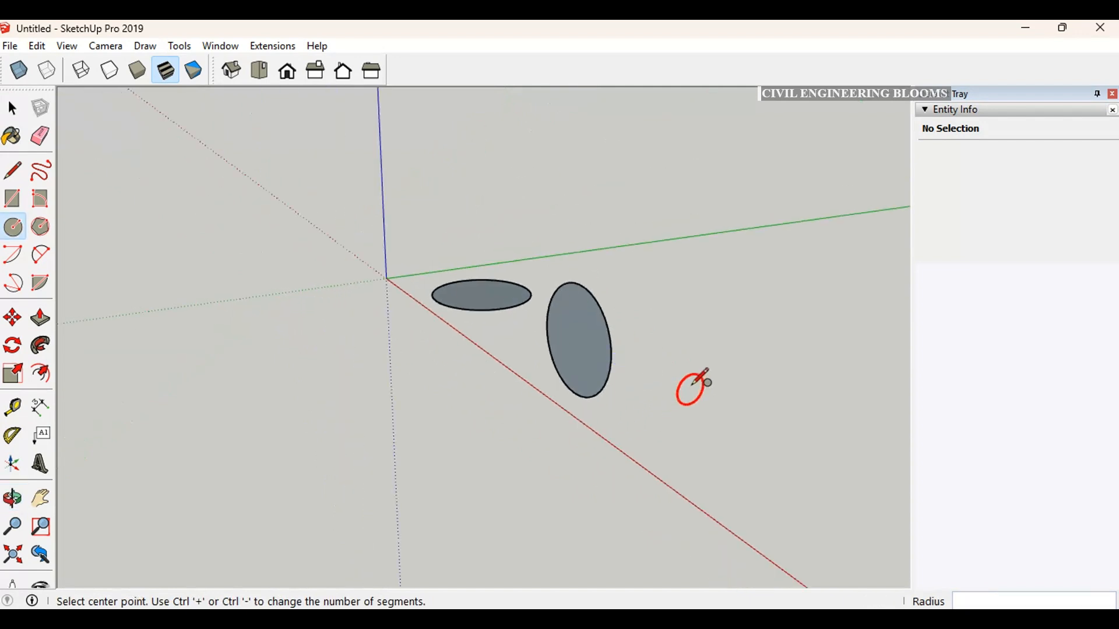
{"action": "left_click", "coordinate": [686, 414]}
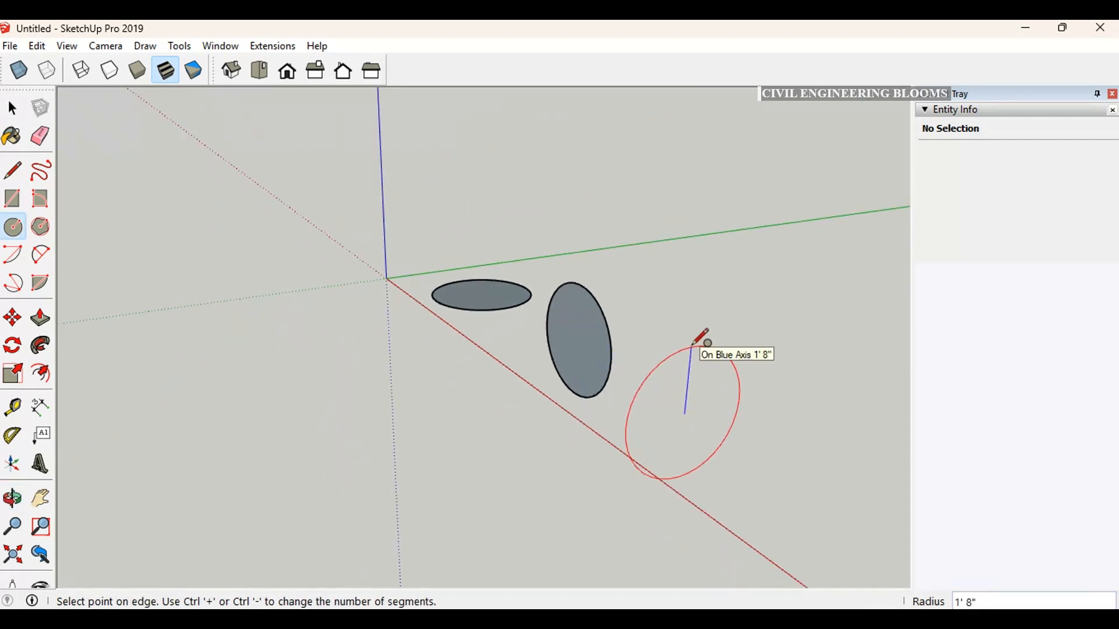
{"action": "type", "text": "20"}
{"action": "key", "text": "Return"}
{"action": "middle_click_drag", "start_coordinate": [595, 379], "coordinate": [993, 402]}
{"action": "key", "text": "space"}
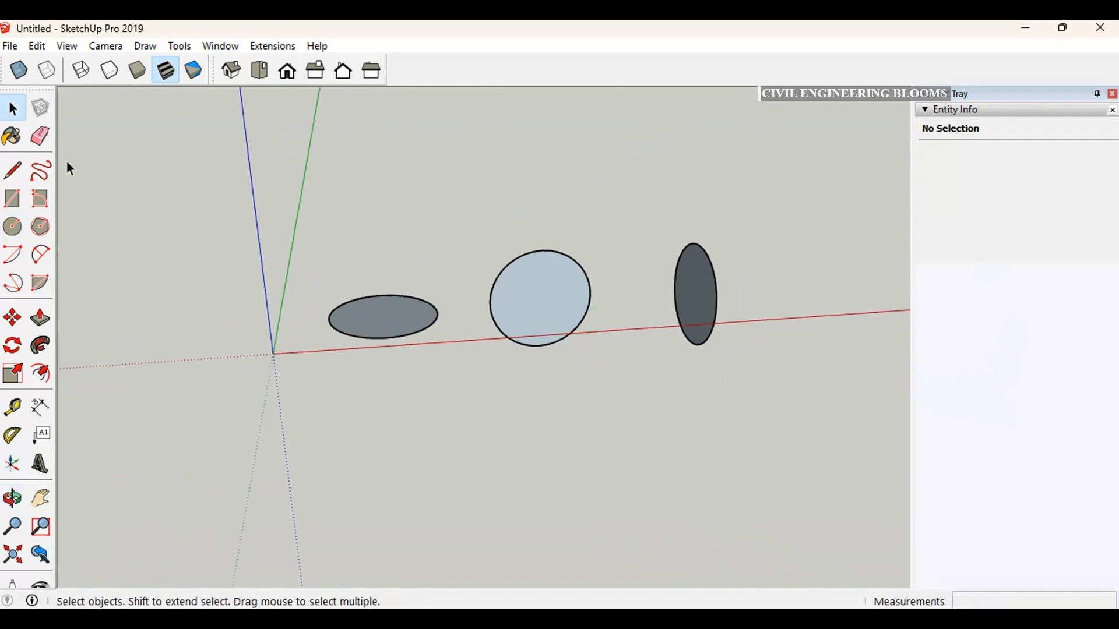
Draw a 40 by 40 inch square on the ground plane behind the circles along the green axis direction.
{"action": "left_click", "coordinate": [14, 200]}
{"action": "middle_click_drag", "start_coordinate": [523, 161], "coordinate": [350, 301]}
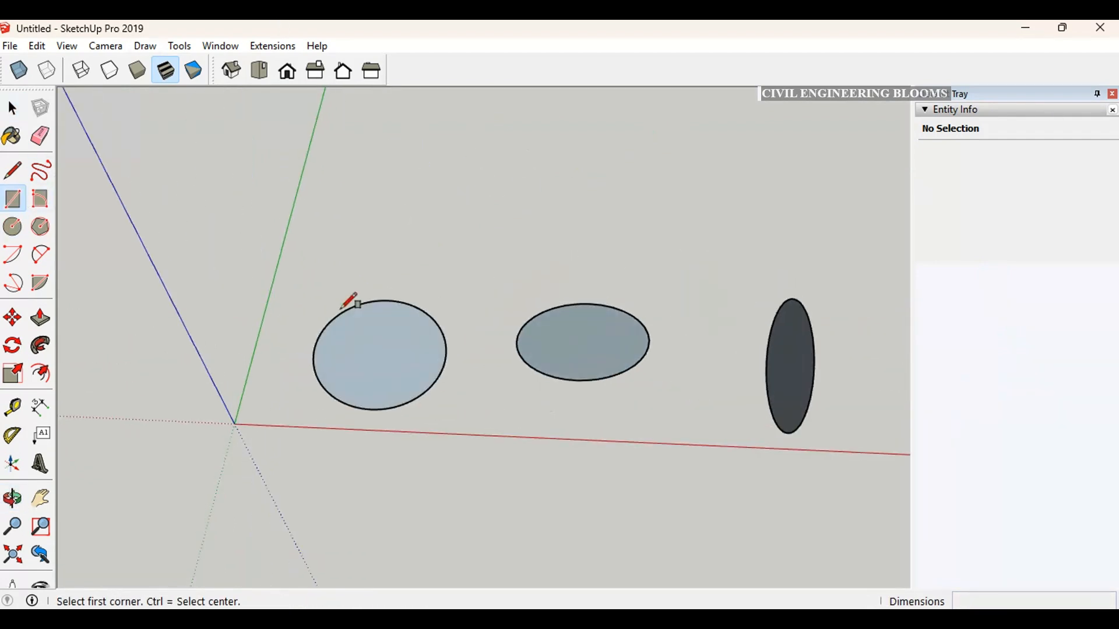
{"action": "left_click", "coordinate": [405, 215]}
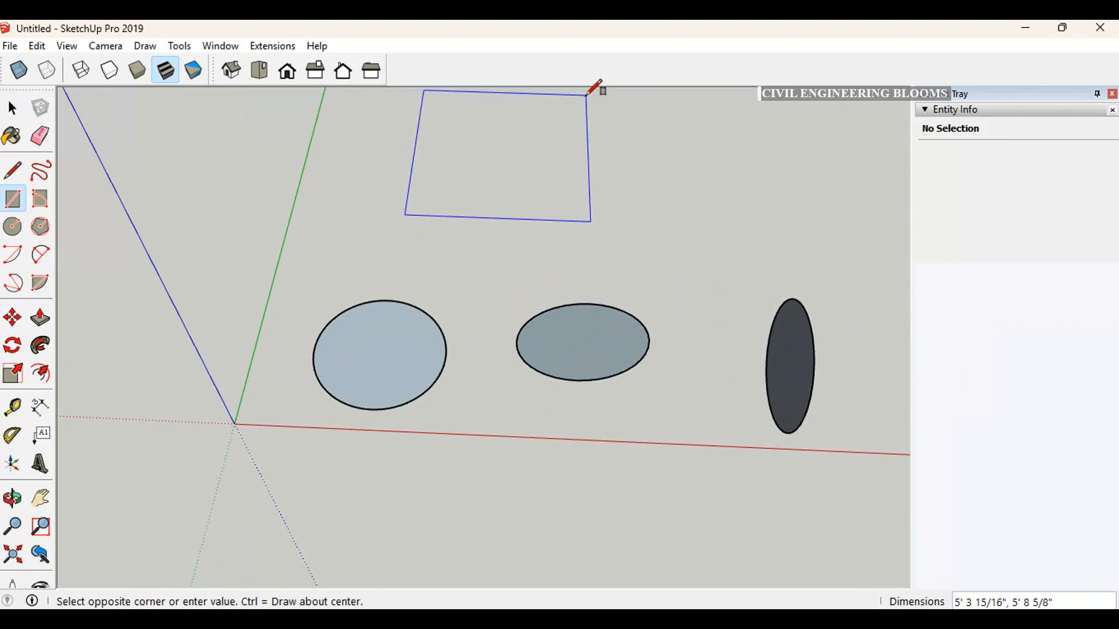
{"action": "type", "text": "40,40"}
{"action": "key", "text": "Return"}
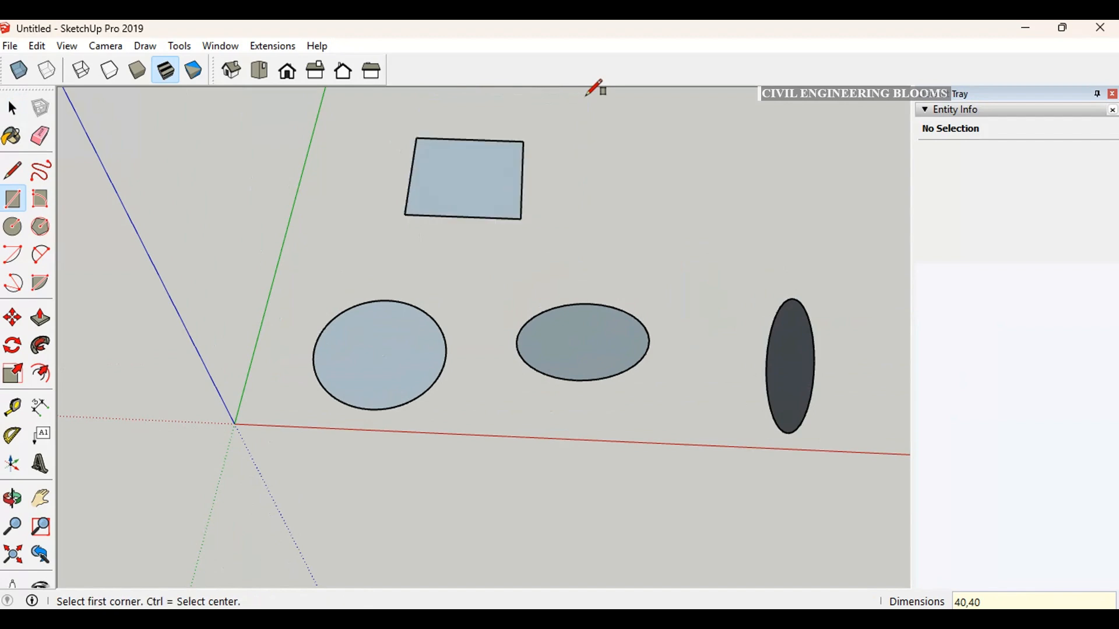
{"action": "scroll", "coordinate": [431, 129], "scroll_direction": "up", "scroll_amount": 5}
{"action": "key", "text": "space"}
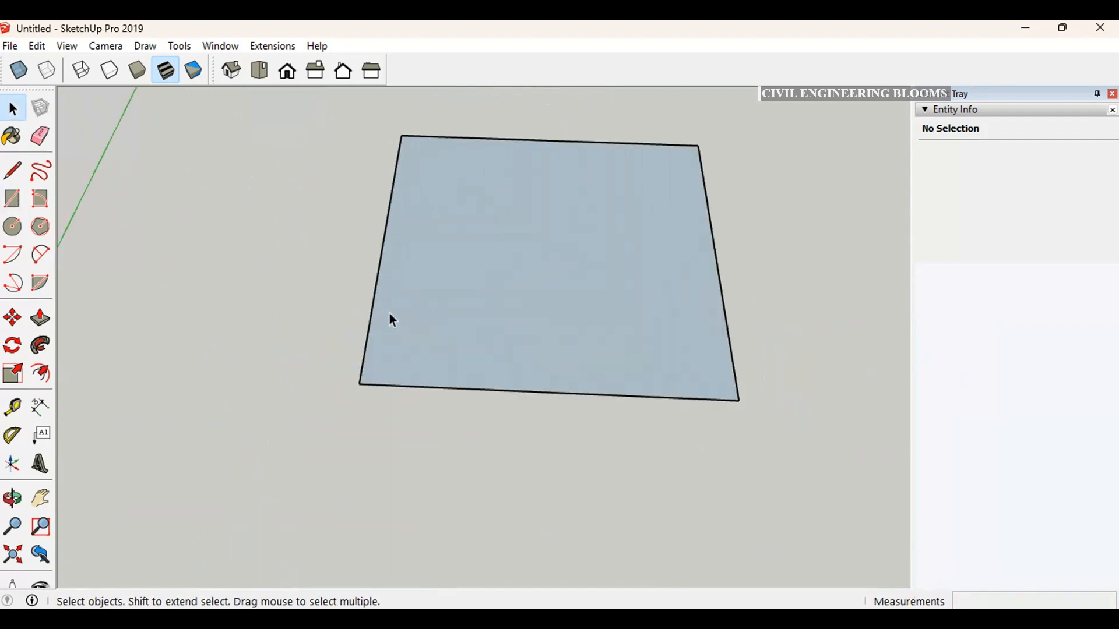
{"action": "left_click", "coordinate": [13, 227]}
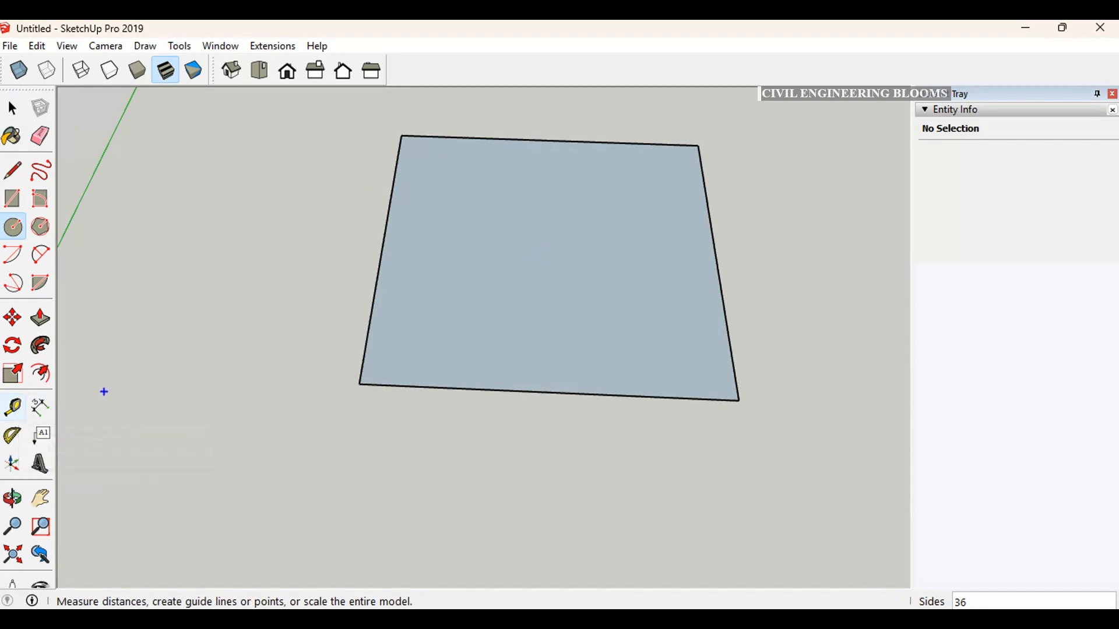
{"action": "mouse_move", "coordinate": [103, 391]}
{"action": "left_mouse_down"}
{"action": "mouse_move", "coordinate": [196, 369]}
{"action": "mouse_move", "coordinate": [137, 498]}
{"action": "left_mouse_up"}
{"action": "key", "text": "Escape"}
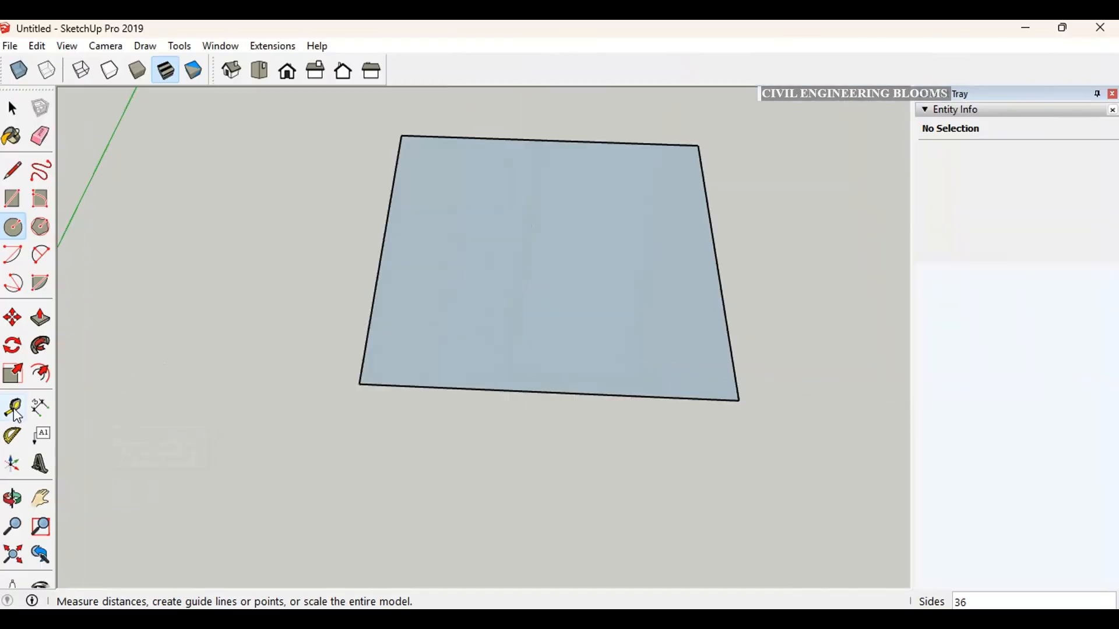
Create two perpendicular Tape Measure guide lines across the square through the midpoints of its edges, crossing at its center.
{"action": "left_click", "coordinate": [14, 408]}
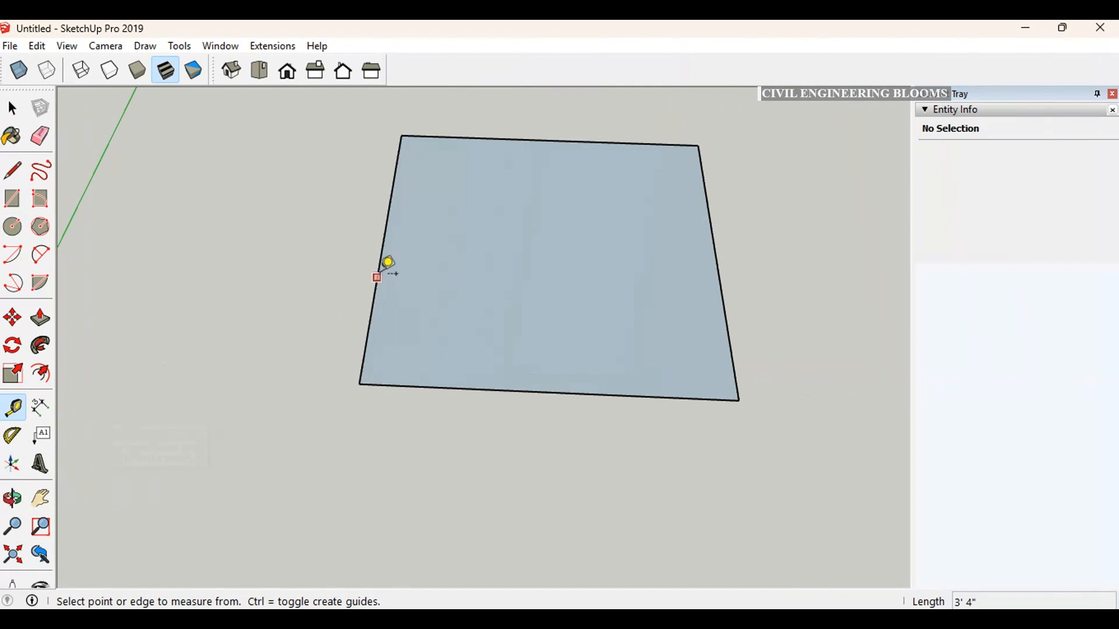
{"action": "left_click", "coordinate": [374, 331]}
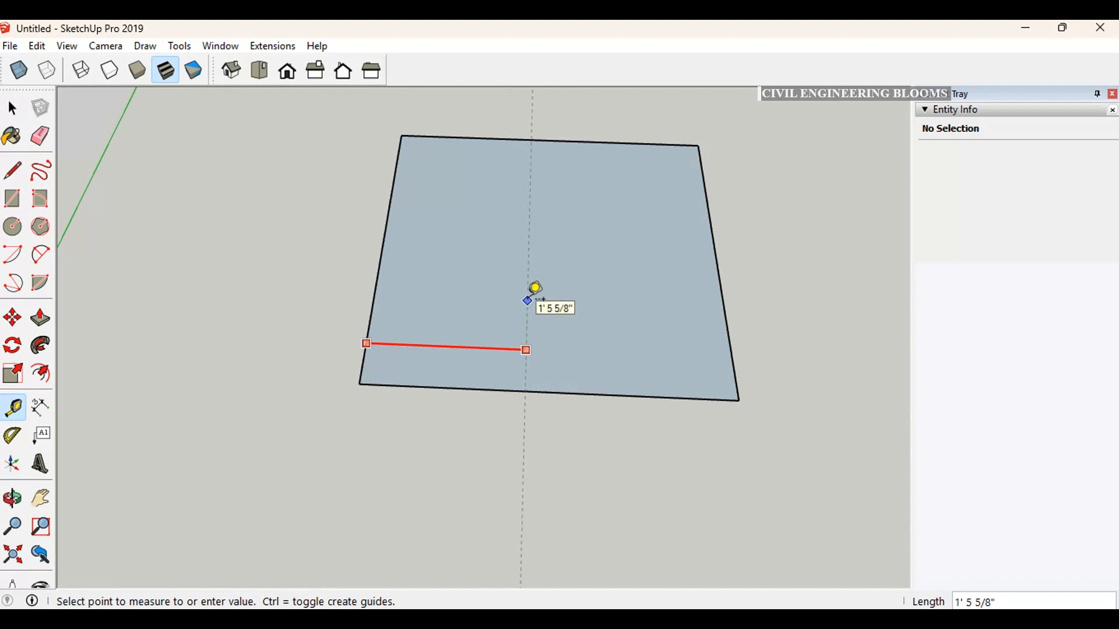
{"action": "left_click", "coordinate": [564, 132]}
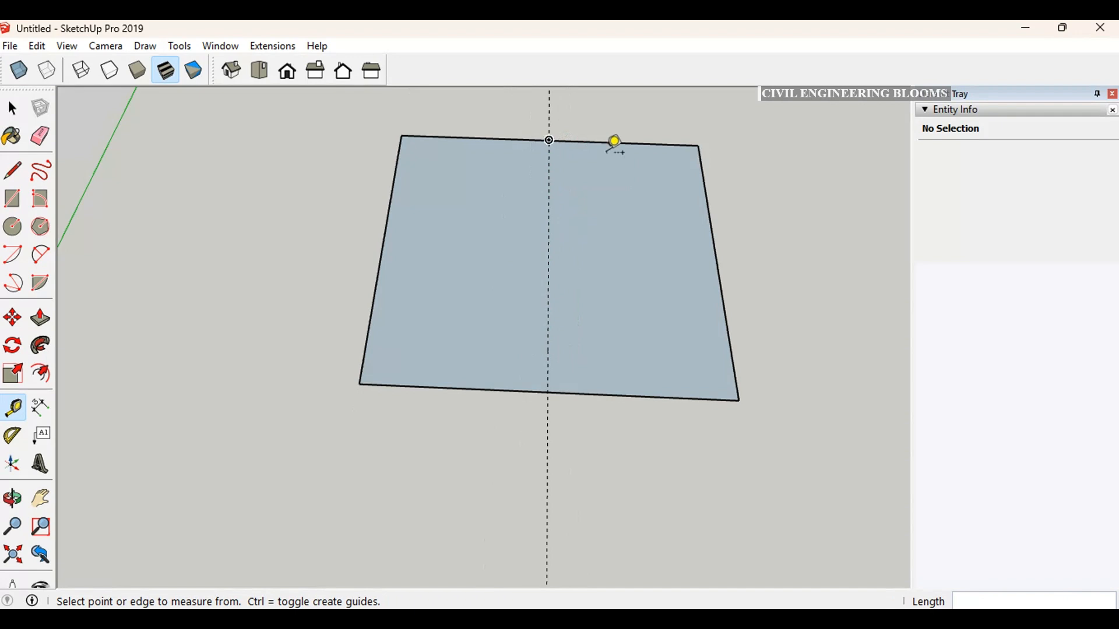
{"action": "left_click", "coordinate": [647, 396]}
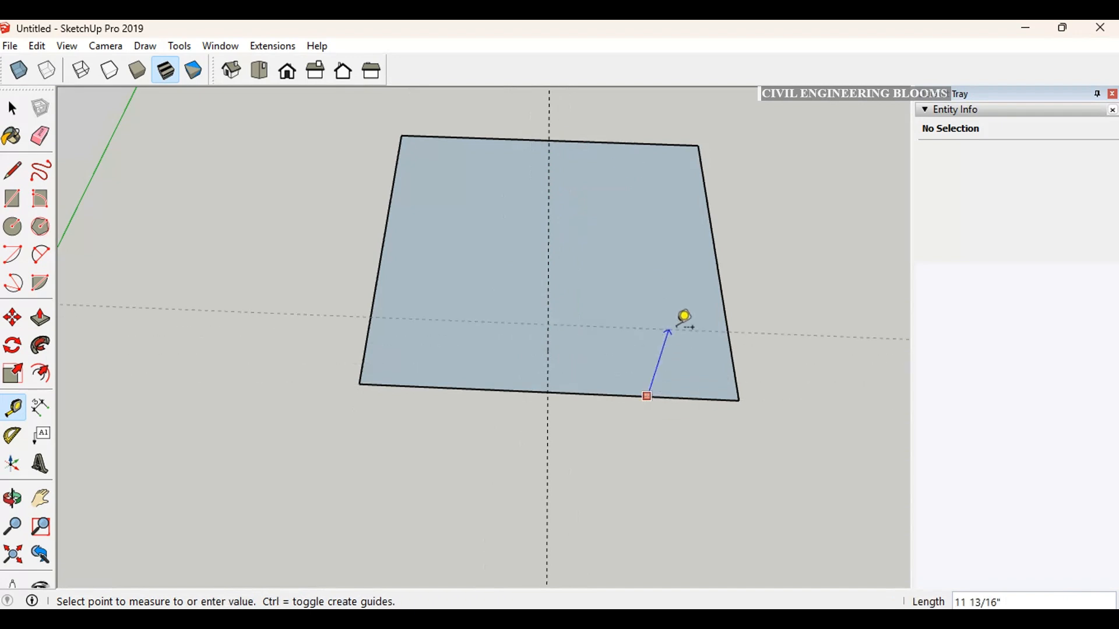
{"action": "left_click", "coordinate": [716, 257]}
Draw a circle with a 10-inch radius on the square face, centered where the two guide lines cross.
{"action": "middle_click_drag", "start_coordinate": [732, 322], "coordinate": [581, 182]}
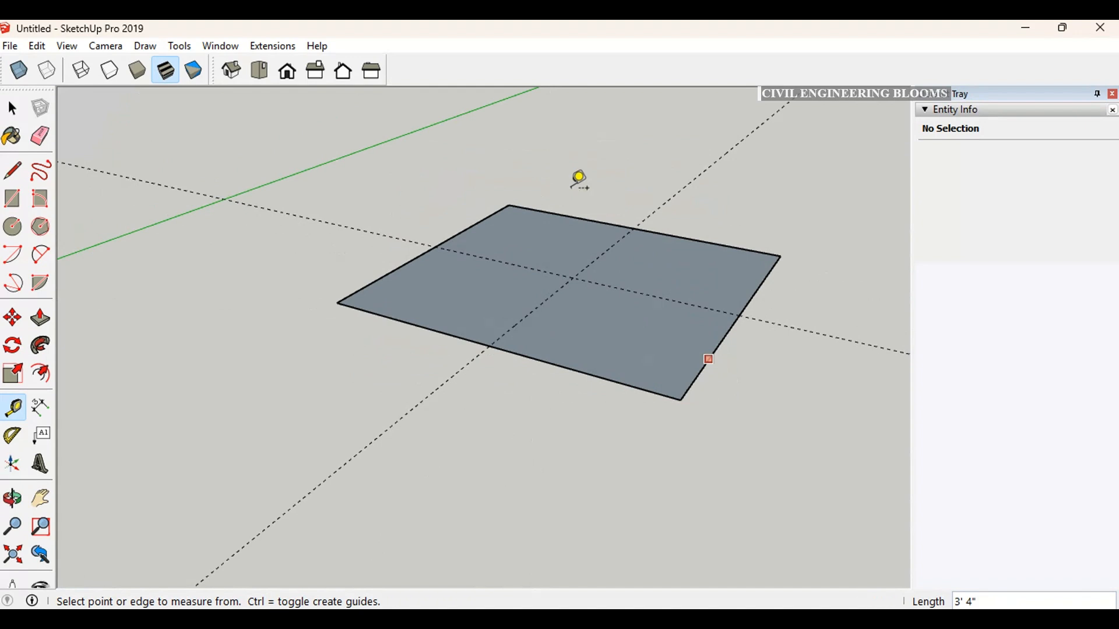
{"action": "left_click", "coordinate": [12, 231]}
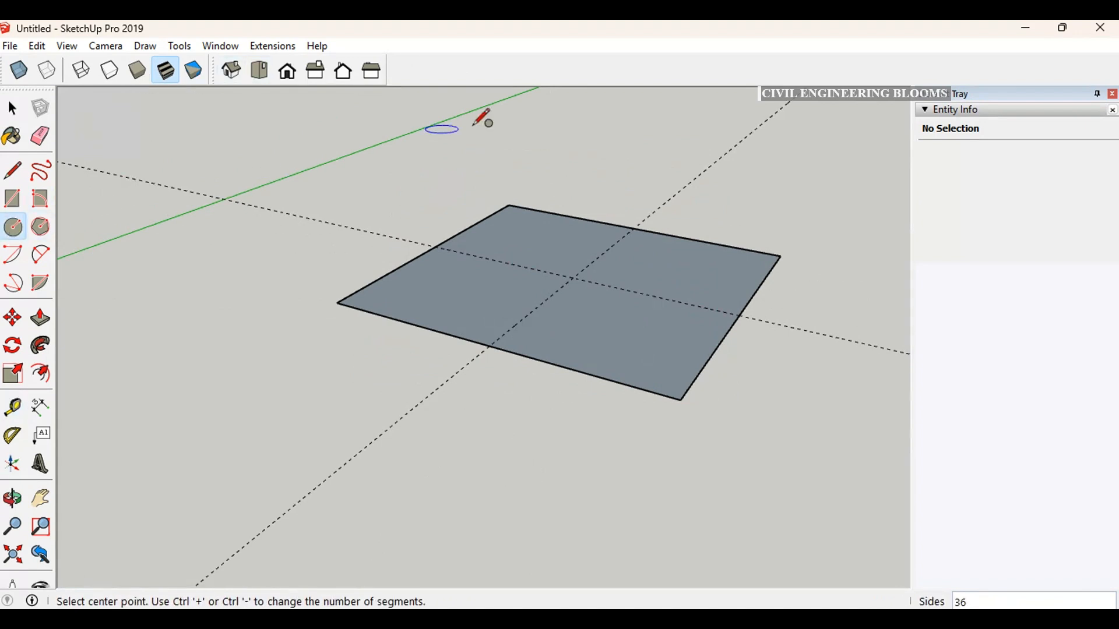
{"action": "left_click", "coordinate": [573, 278]}
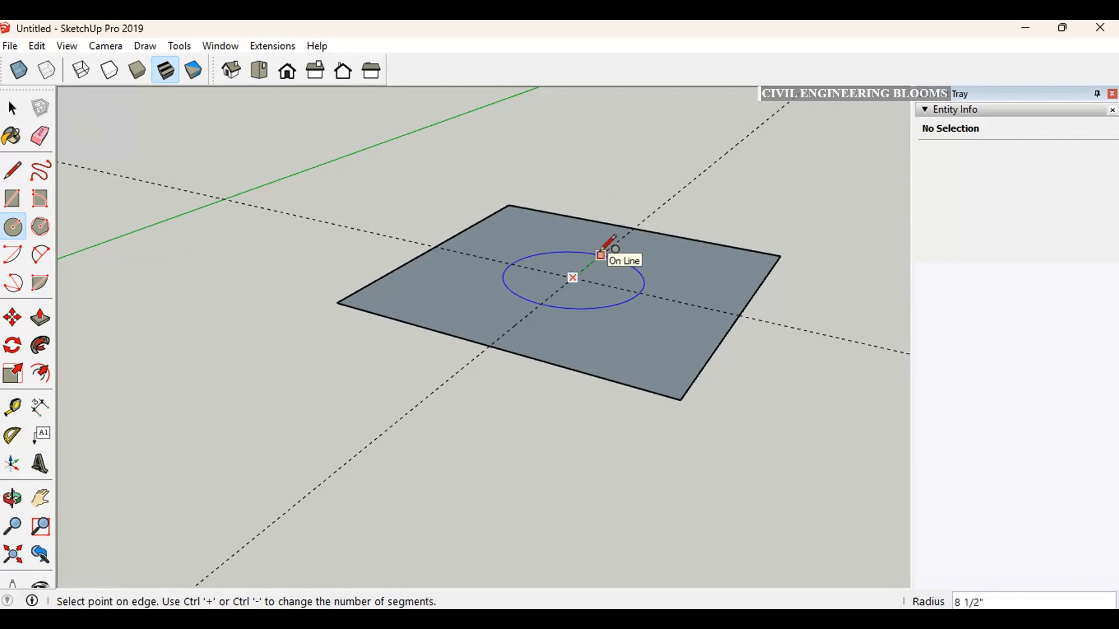
{"action": "type", "text": "10"}
{"action": "key", "text": "Return"}
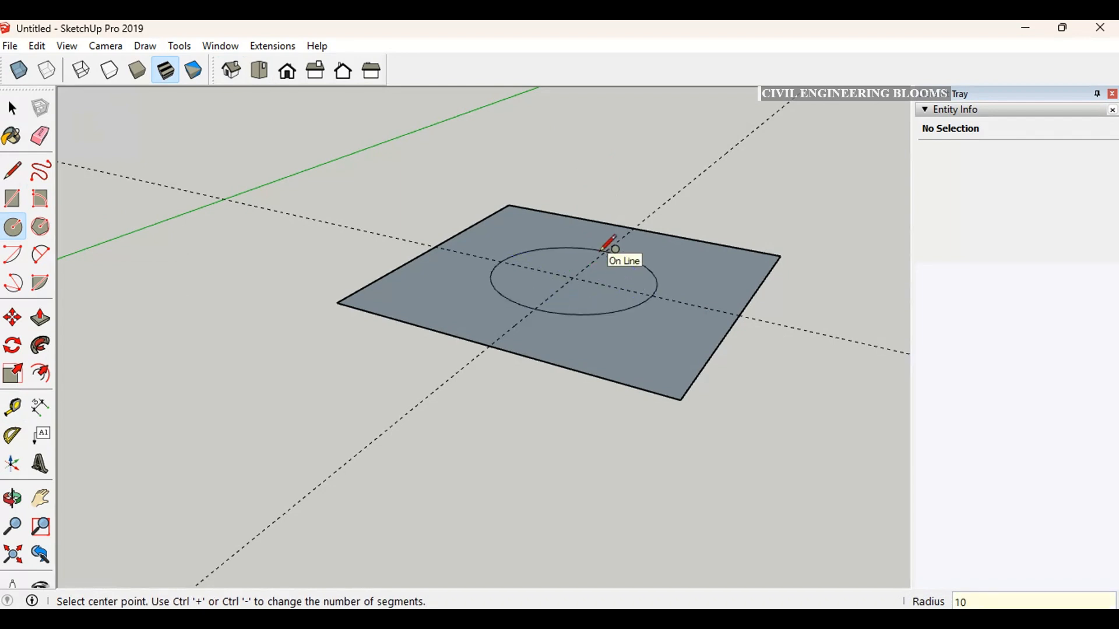
{"action": "middle_click_drag", "start_coordinate": [603, 250], "coordinate": [633, 451]}
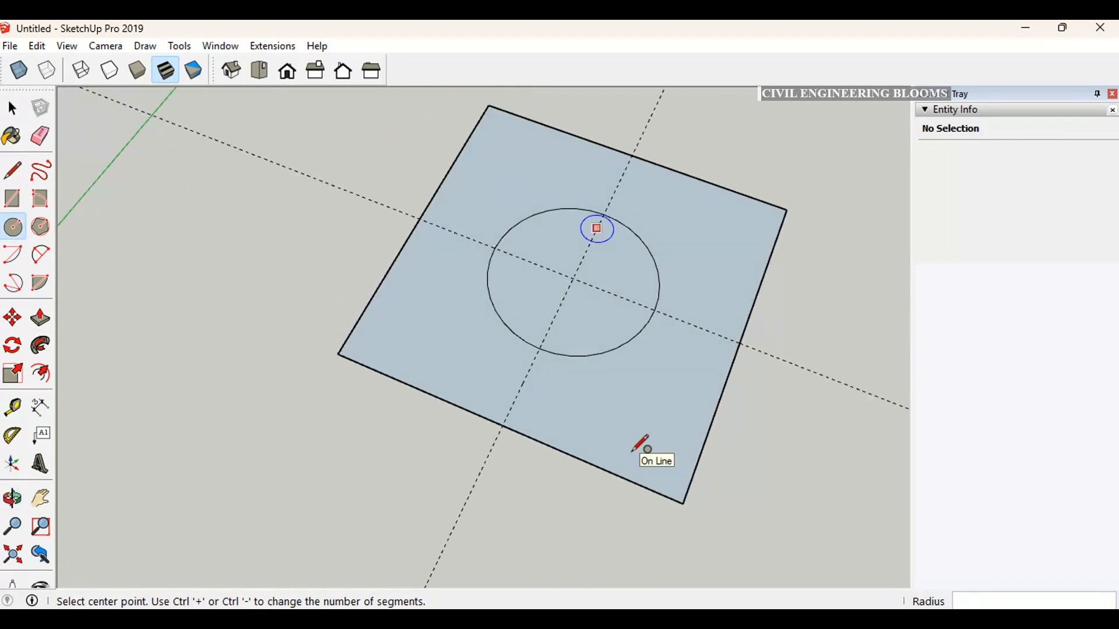
{"action": "key", "text": "space"}
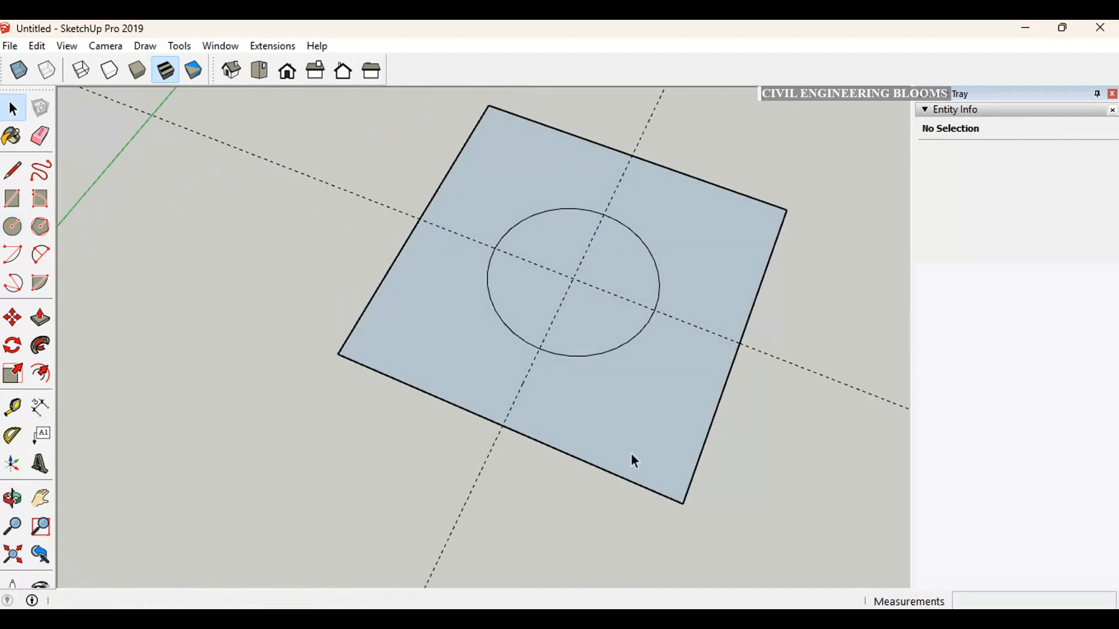
Set the edge of the circle on the square to 90 segments.
{"action": "left_click", "coordinate": [614, 354]}
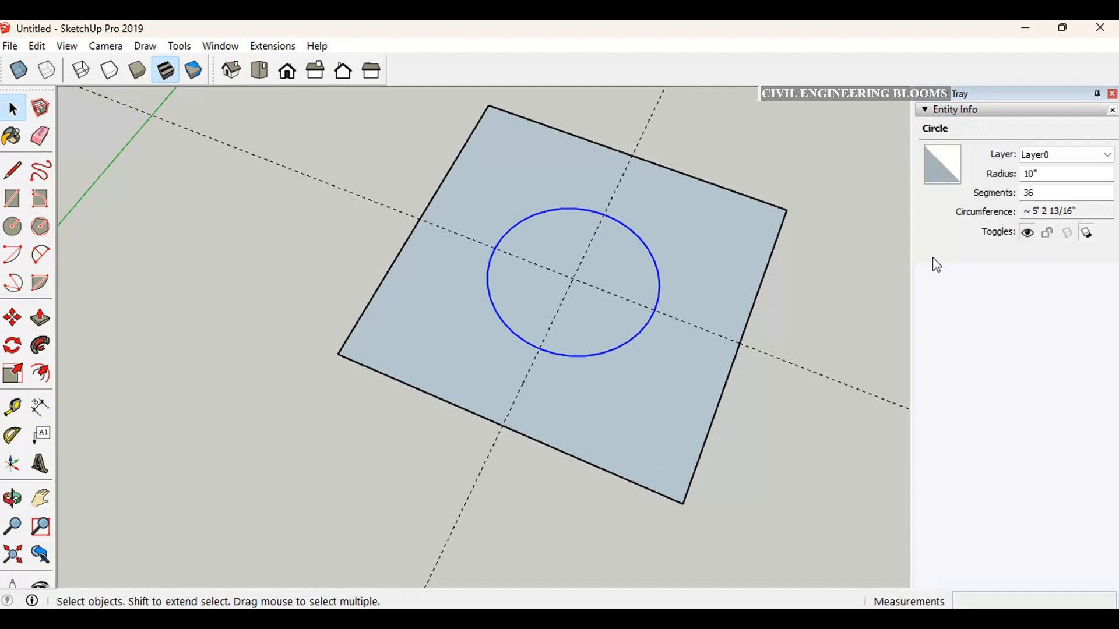
{"action": "left_click", "coordinate": [1079, 197]}
{"action": "type", "text": "90"}
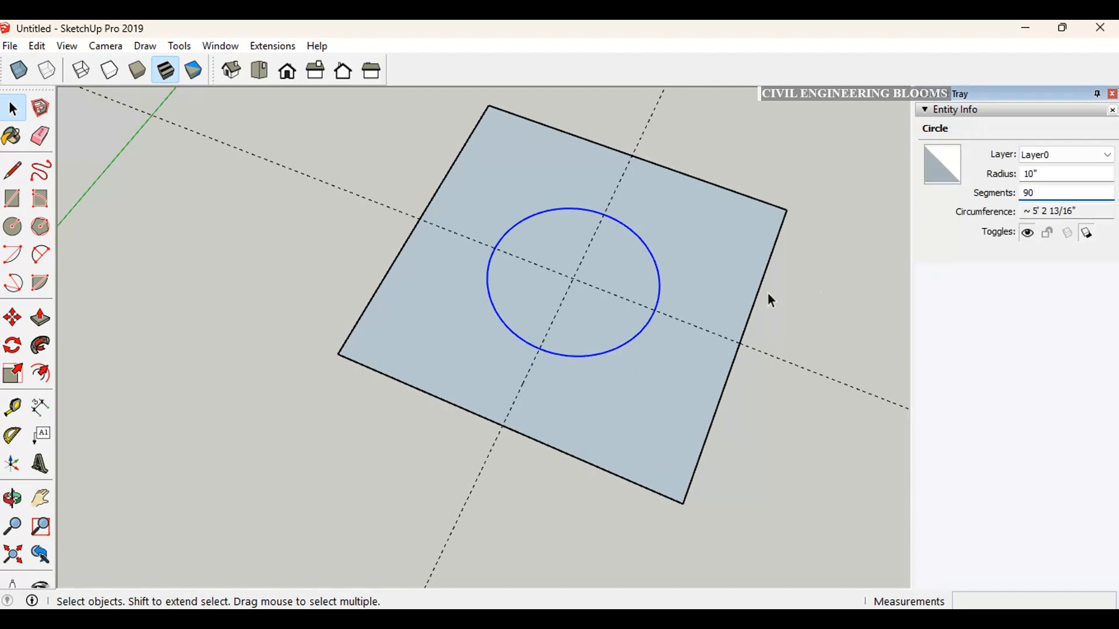
{"action": "left_click", "coordinate": [801, 298]}
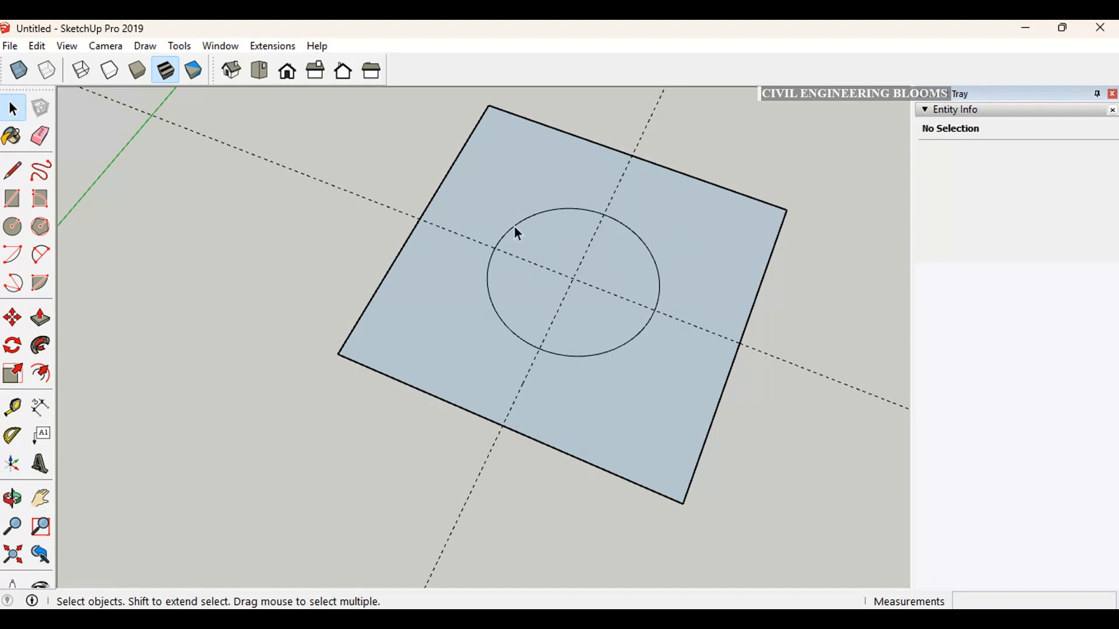
Delete the face inside the circle to leave a round hole in the square.
{"action": "left_click", "coordinate": [554, 250]}
{"action": "left_click", "coordinate": [679, 237]}
{"action": "left_click", "coordinate": [620, 256]}
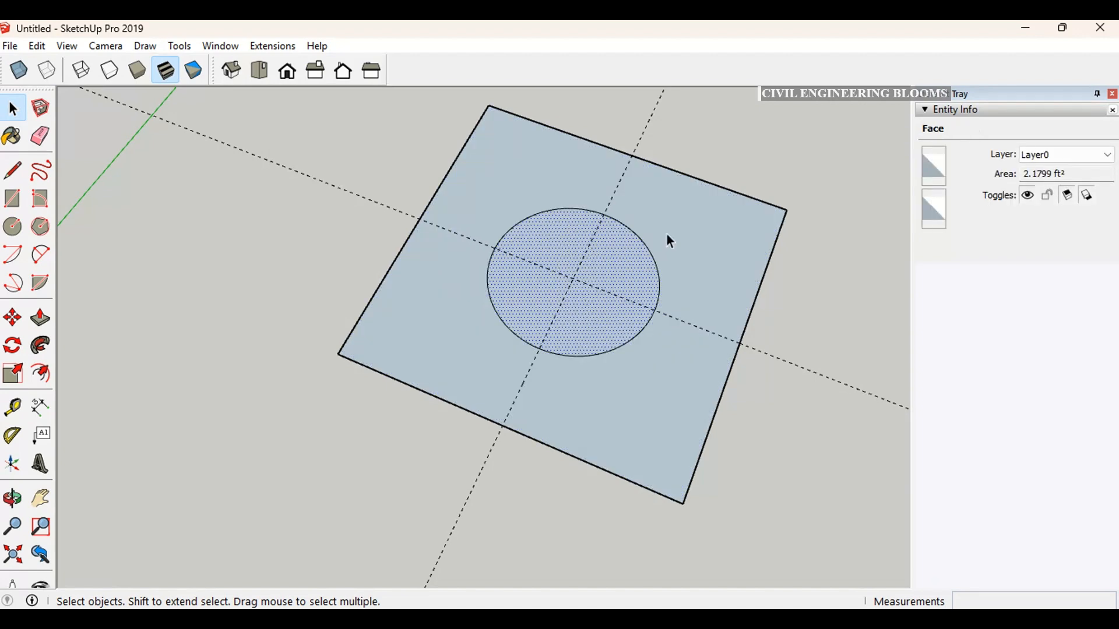
{"action": "left_click", "coordinate": [666, 233]}
{"action": "left_click", "coordinate": [617, 261]}
{"action": "key", "text": "Delete"}
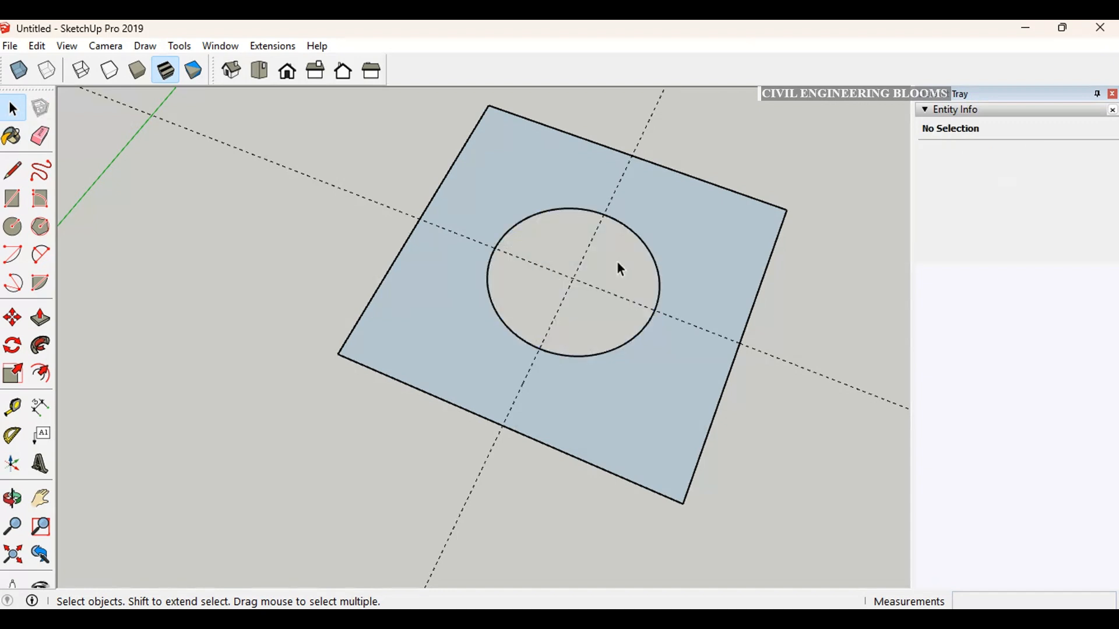
Delete both guide lines crossing the square with the hole.
{"action": "middle_click_drag", "start_coordinate": [617, 261], "coordinate": [626, 287]}
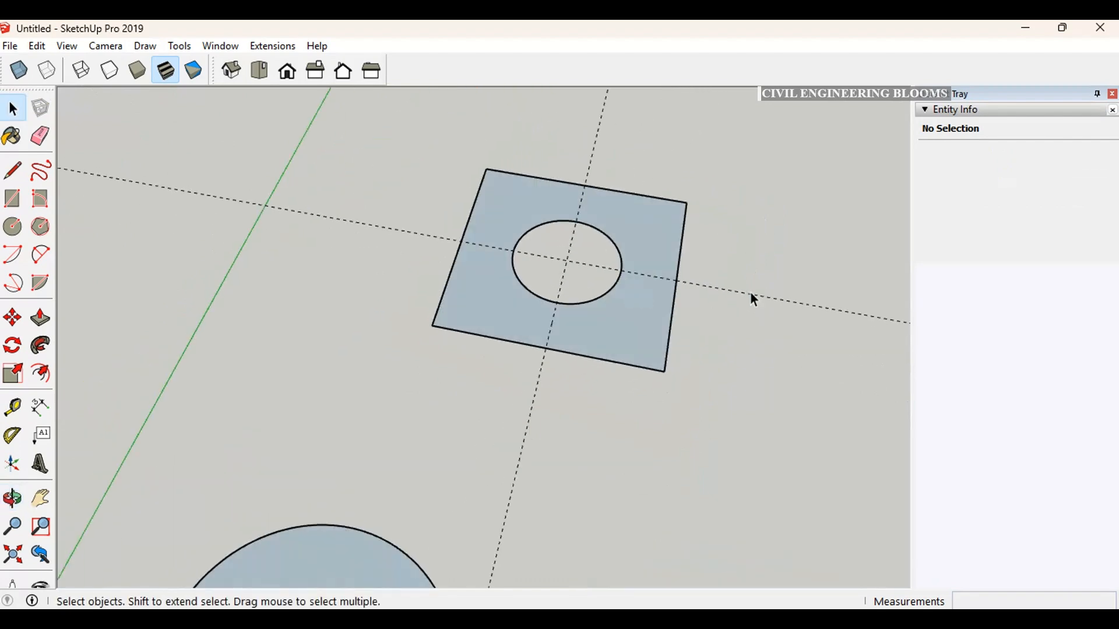
{"action": "left_click", "coordinate": [783, 303]}
{"action": "key", "text": "Delete"}
{"action": "left_click", "coordinate": [591, 180]}
{"action": "key", "text": "Delete"}
Draw a six-sided polygon with an inscribed radius of 2' on the ground plane, beyond the third circle along the red axis.
{"action": "scroll", "coordinate": [386, 224], "scroll_direction": "down", "scroll_amount": 5}
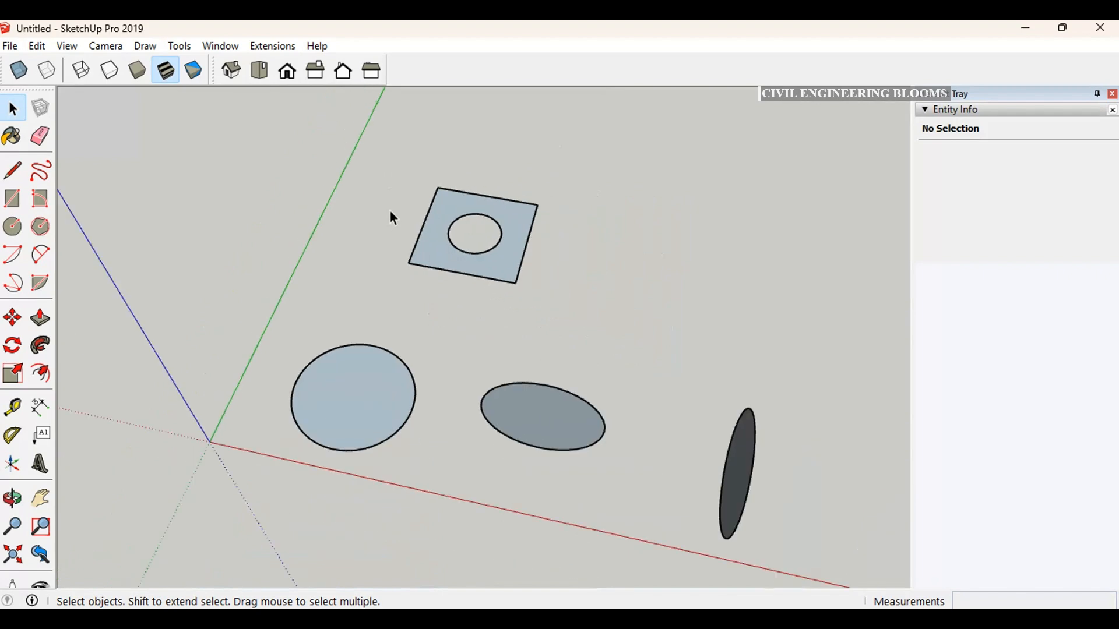
{"action": "scroll", "coordinate": [394, 218], "scroll_direction": "down", "scroll_amount": 3}
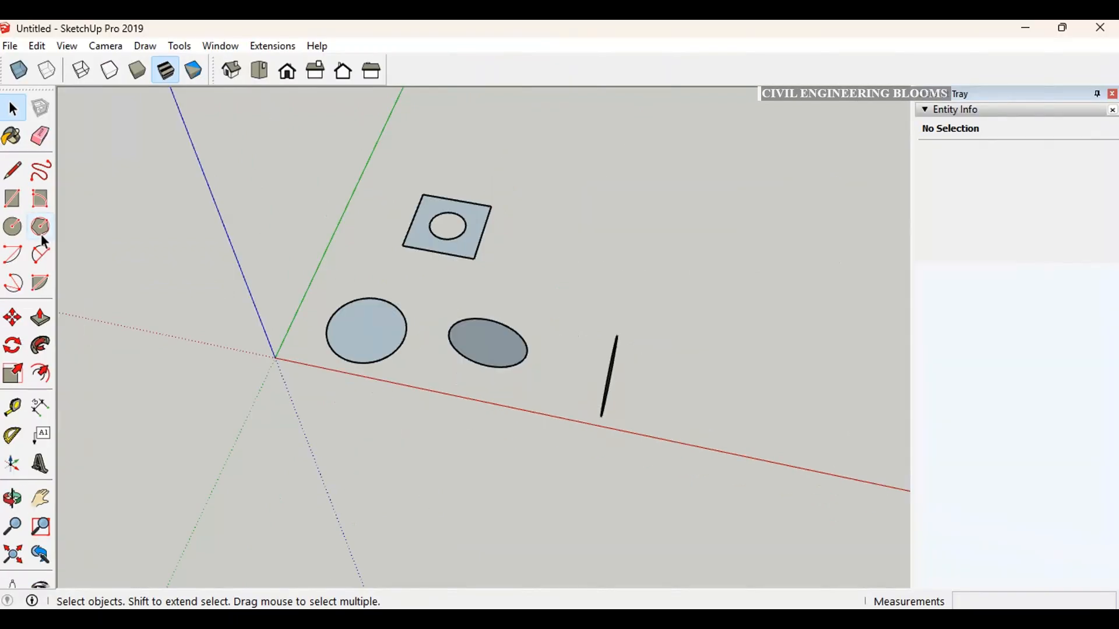
{"action": "left_click", "coordinate": [41, 228]}
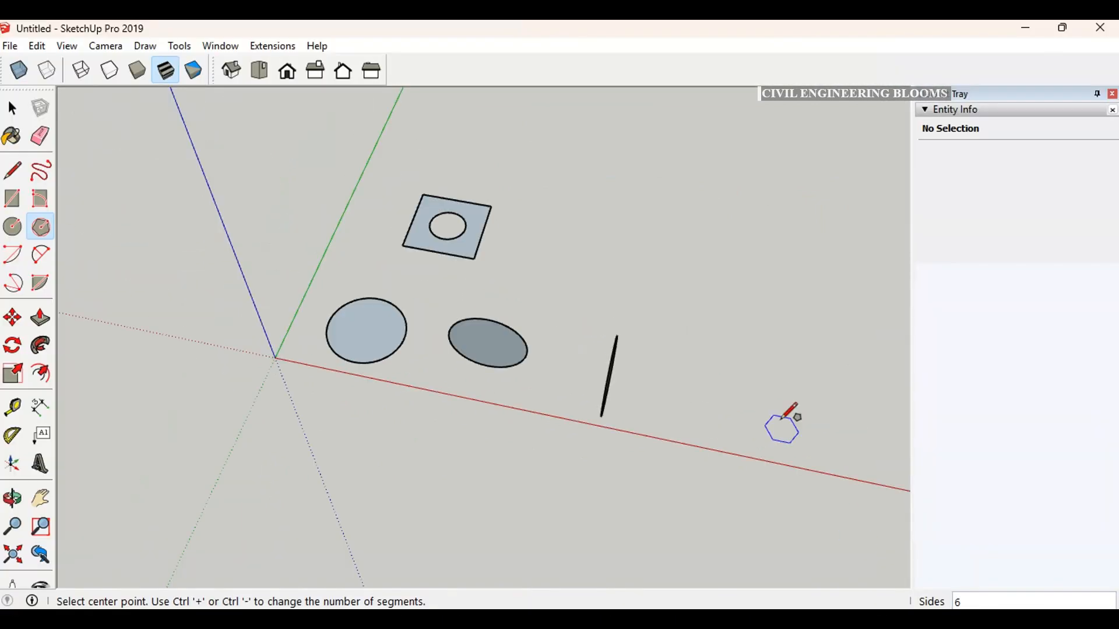
{"action": "middle_click_drag", "start_coordinate": [737, 368], "coordinate": [574, 251]}
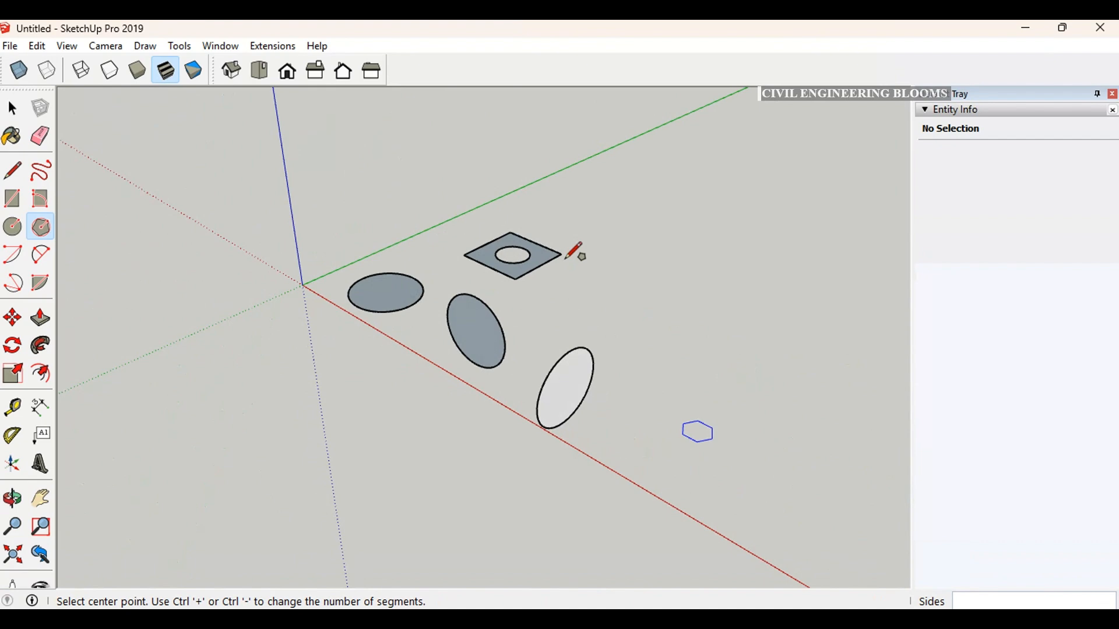
{"action": "scroll", "coordinate": [311, 268], "scroll_direction": "down", "scroll_amount": 1}
{"action": "scroll", "coordinate": [392, 268], "scroll_direction": "down", "scroll_amount": 3}
{"action": "middle_click_drag", "start_coordinate": [404, 311], "coordinate": [439, 324]}
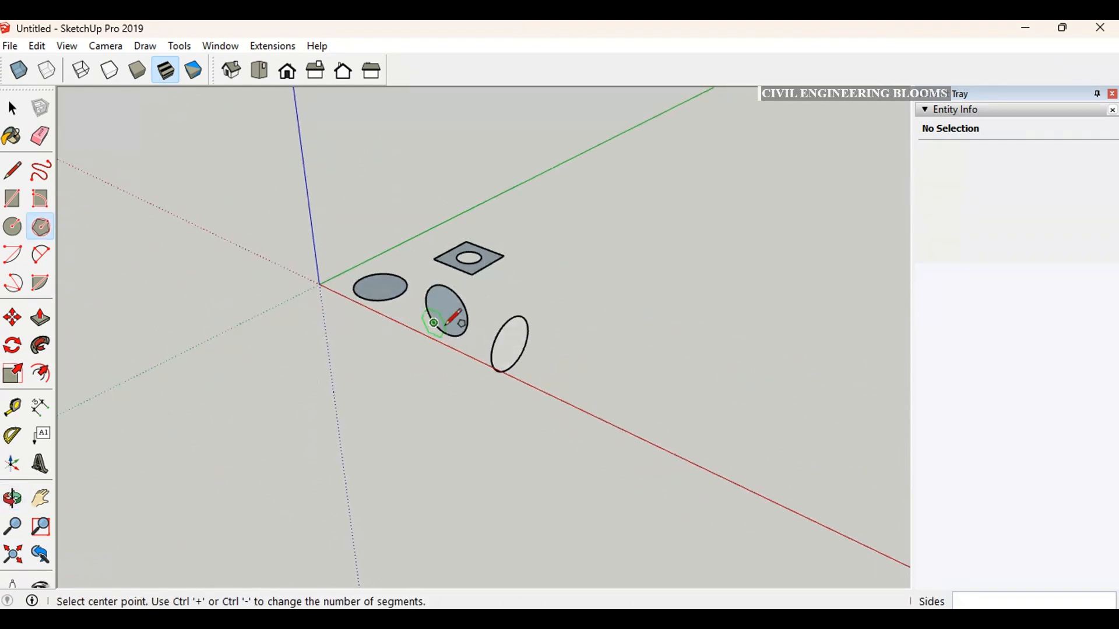
{"action": "scroll", "coordinate": [600, 364], "scroll_direction": "up", "scroll_amount": 2}
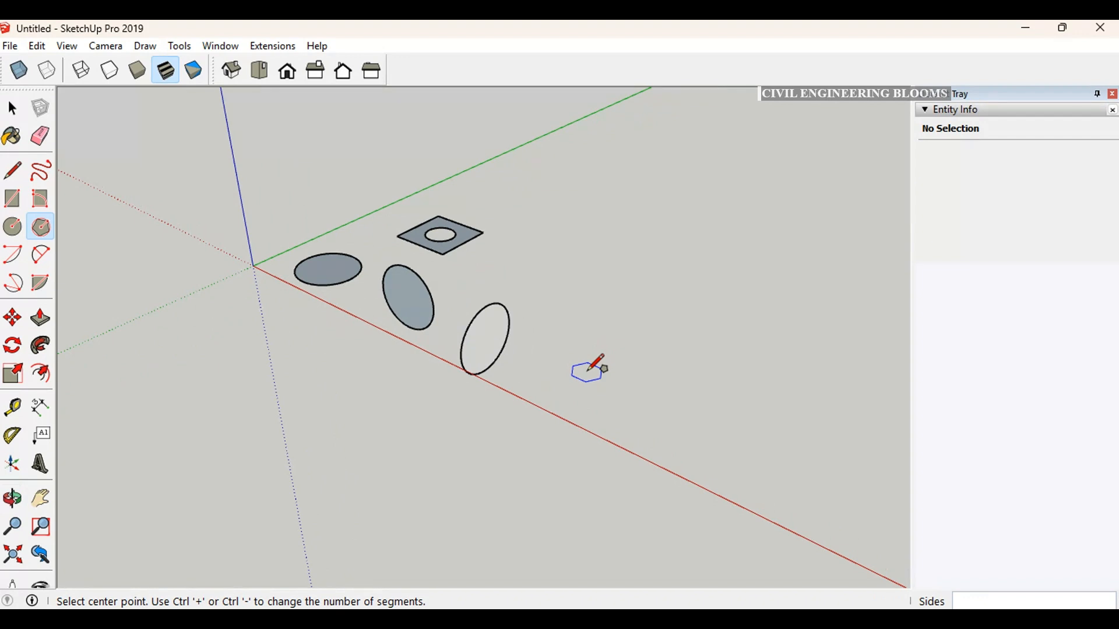
{"action": "left_click", "coordinate": [590, 370]}
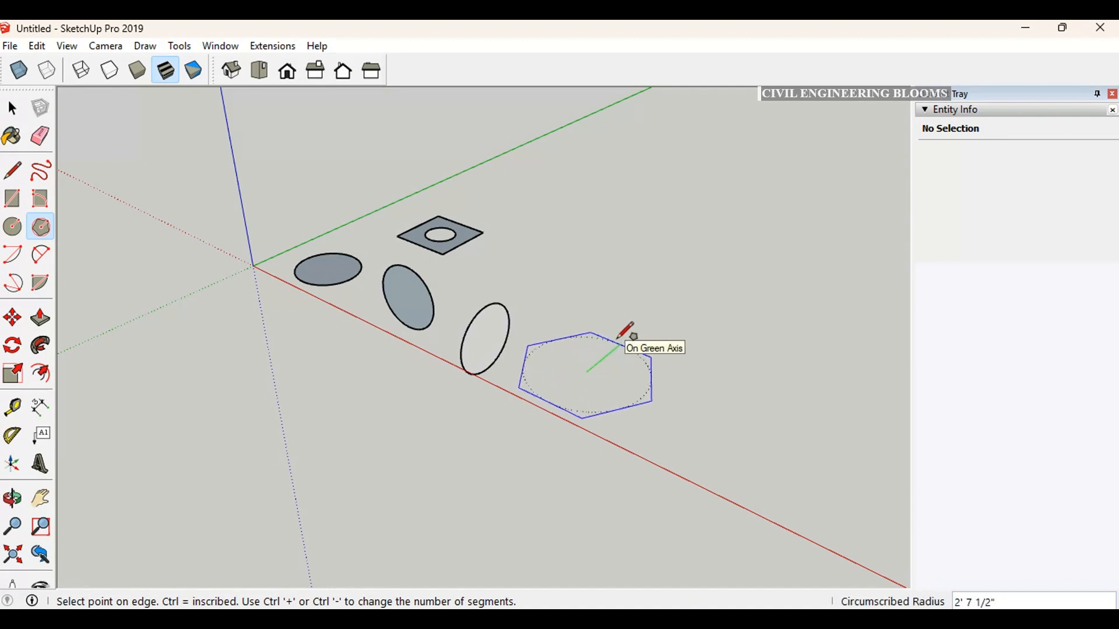
{"action": "middle_click_drag", "start_coordinate": [619, 340], "coordinate": [615, 442]}
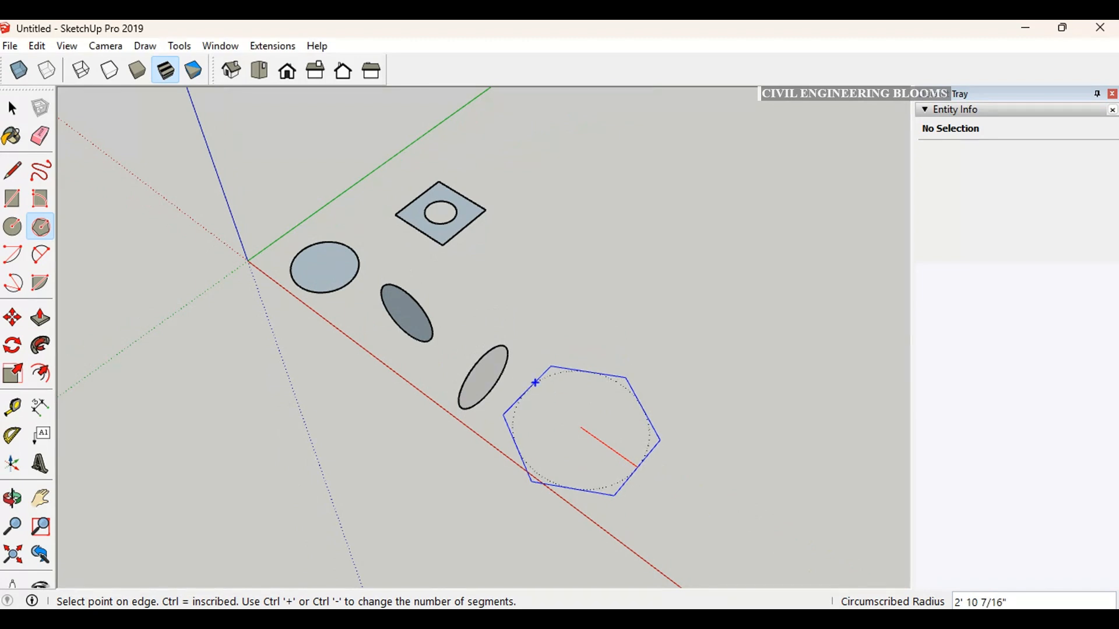
{"action": "mouse_move", "coordinate": [551, 368]}
{"action": "left_mouse_down"}
{"action": "mouse_move", "coordinate": [622, 382]}
{"action": "mouse_move", "coordinate": [630, 452]}
{"action": "mouse_move", "coordinate": [511, 413]}
{"action": "mouse_move", "coordinate": [520, 383]}
{"action": "left_mouse_up"}
{"action": "key", "text": "Escape"}
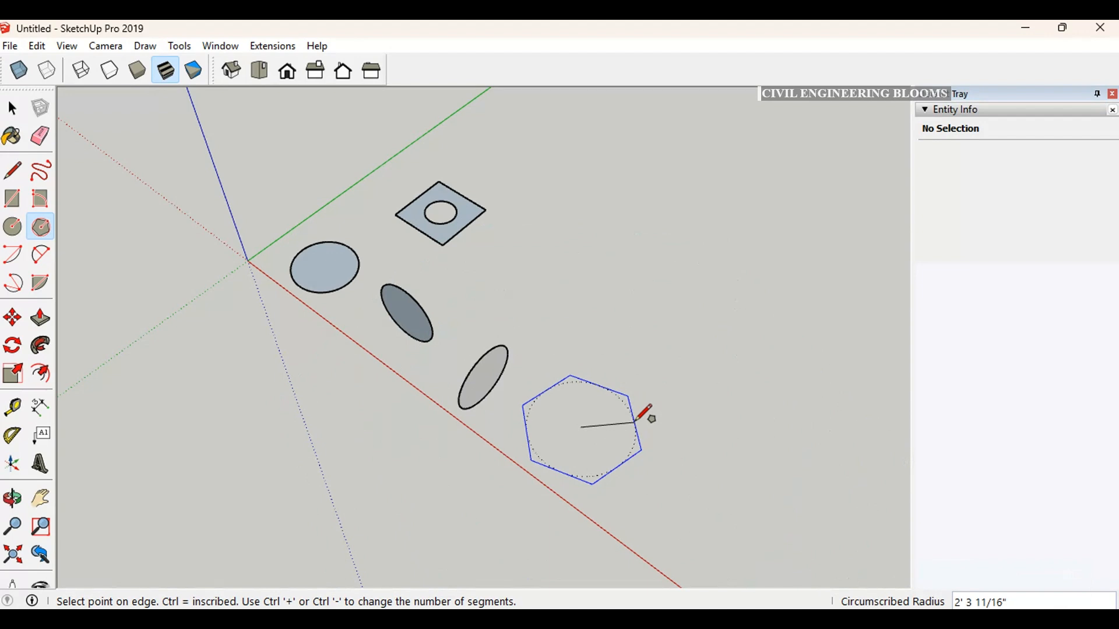
{"action": "key", "text": "ctrl"}
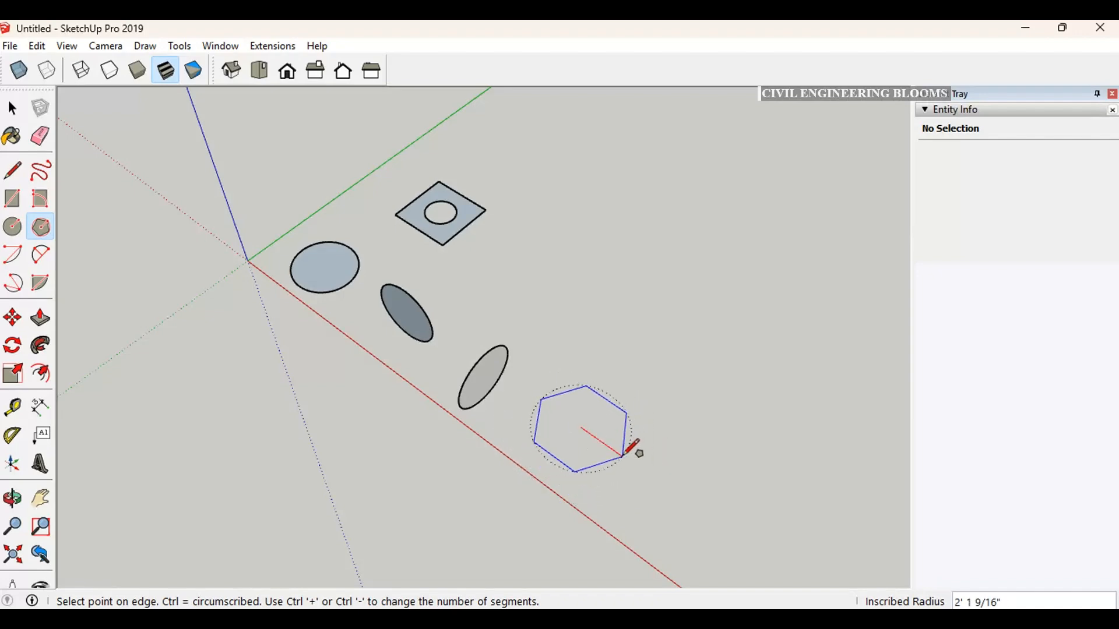
{"action": "type", "text": "2"}
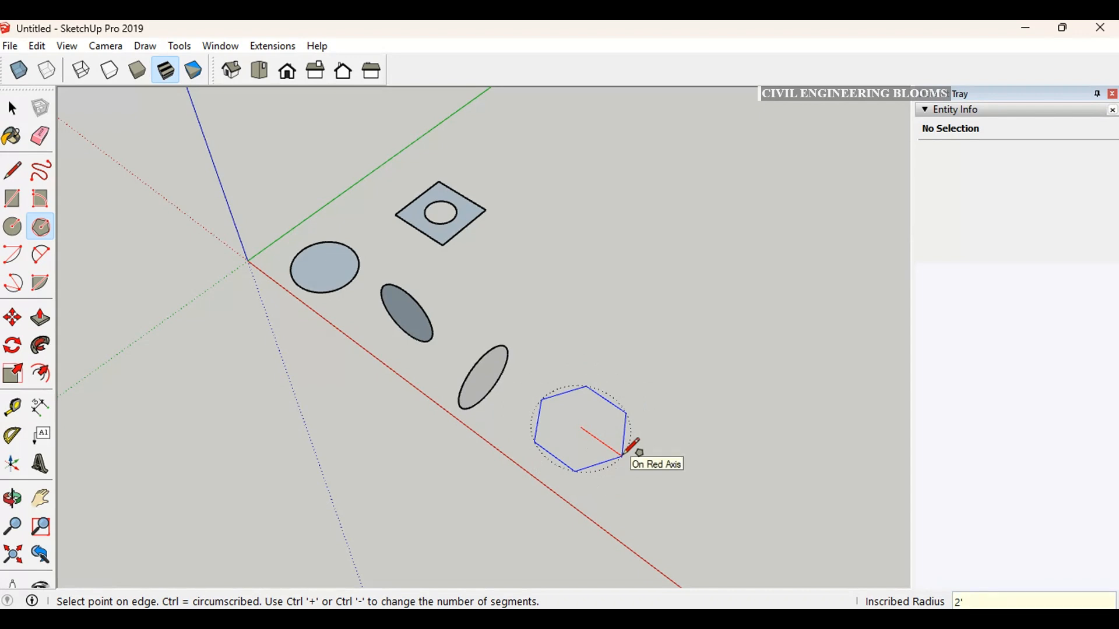
{"action": "type", "text": "'"}
{"action": "key", "text": "Return"}
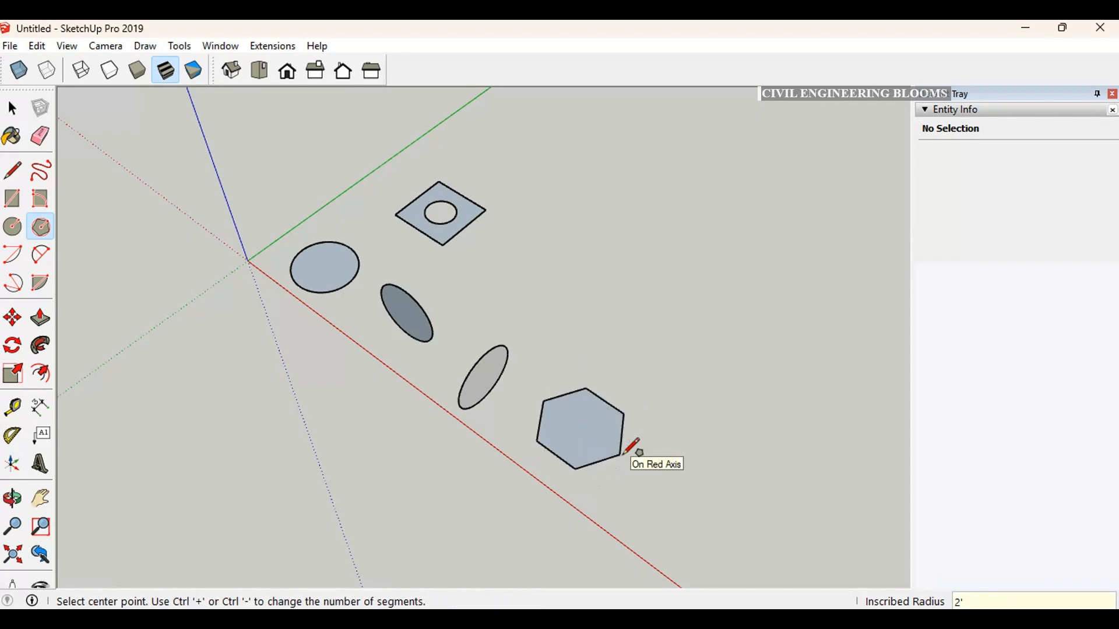
Draw a second six-sided polygon with a circumscribed radius of 2' on the ground plane, farther along the red axis past the first hexagon.
{"action": "left_click", "coordinate": [41, 226]}
{"action": "scroll", "coordinate": [273, 225], "scroll_direction": "down", "scroll_amount": 2}
{"action": "scroll", "coordinate": [301, 207], "scroll_direction": "down", "scroll_amount": 1}
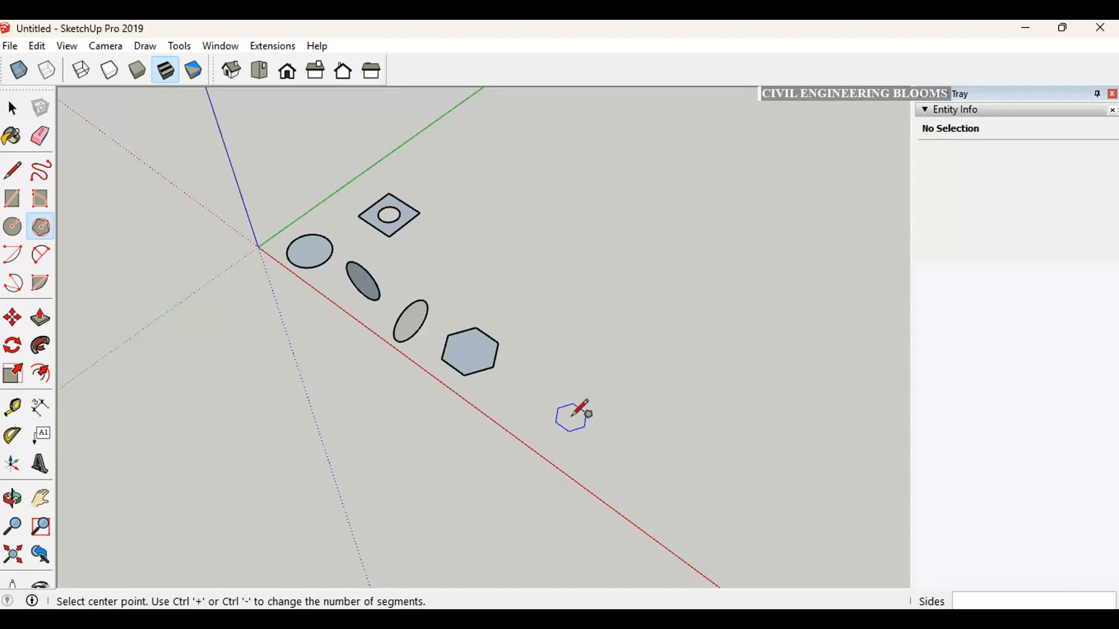
{"action": "left_click", "coordinate": [574, 415]}
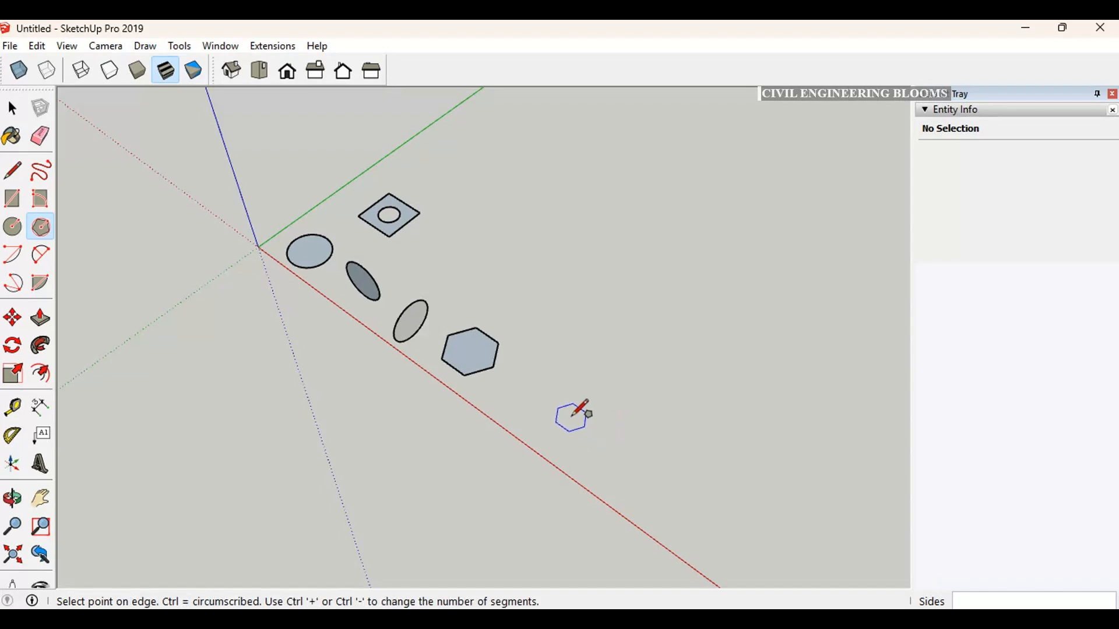
{"action": "key", "text": "ctrl"}
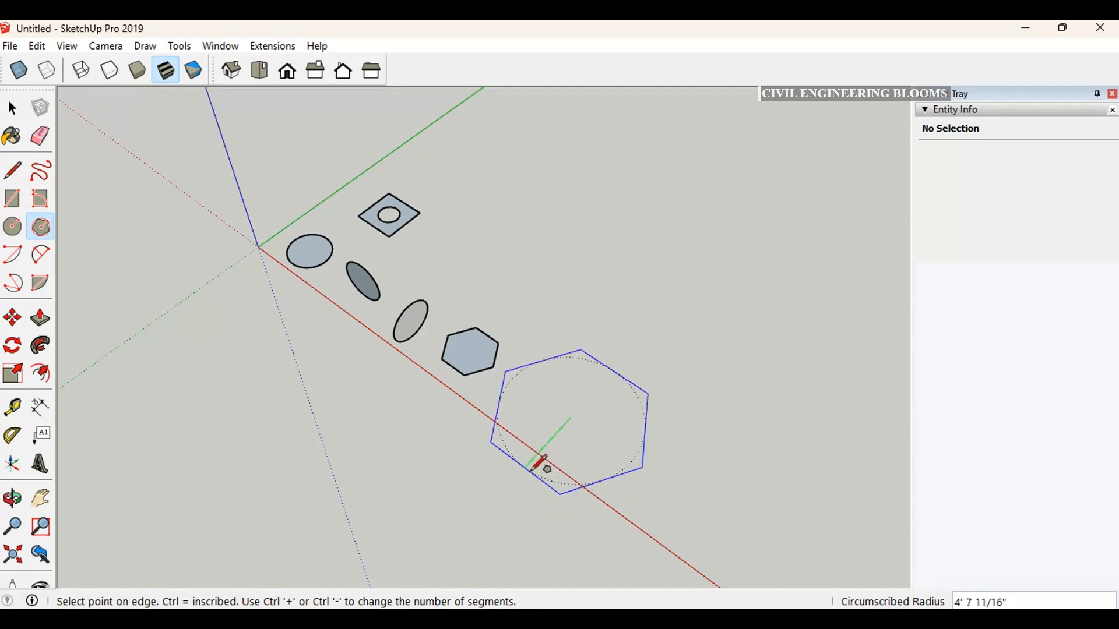
{"action": "type", "text": "2"}
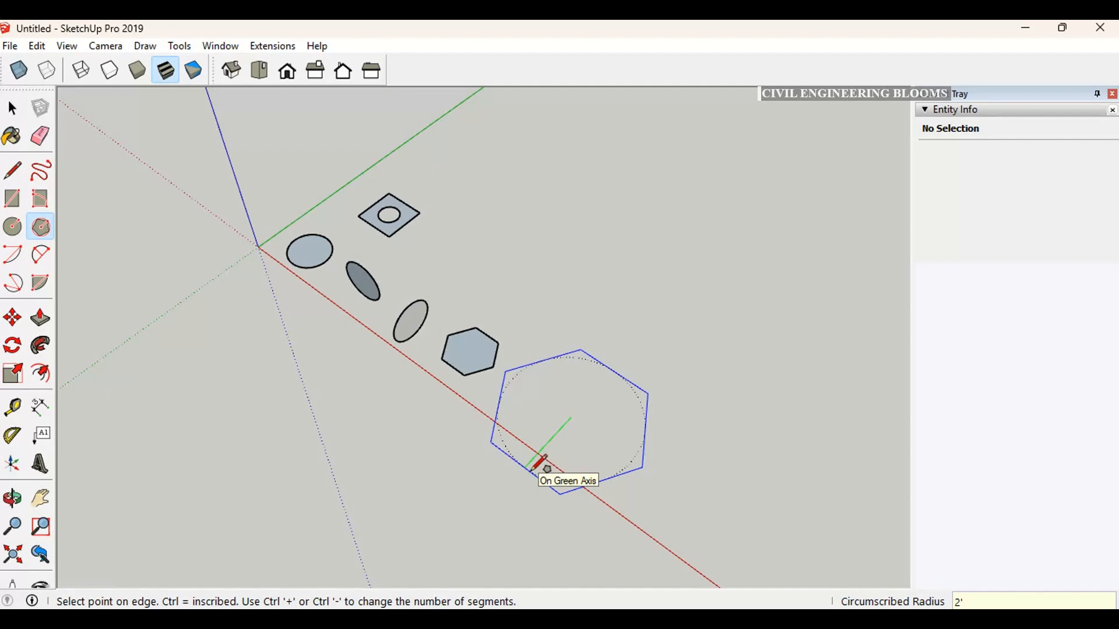
{"action": "type", "text": "'"}
{"action": "key", "text": "Return"}
{"action": "middle_click_drag", "start_coordinate": [531, 469], "coordinate": [525, 496]}
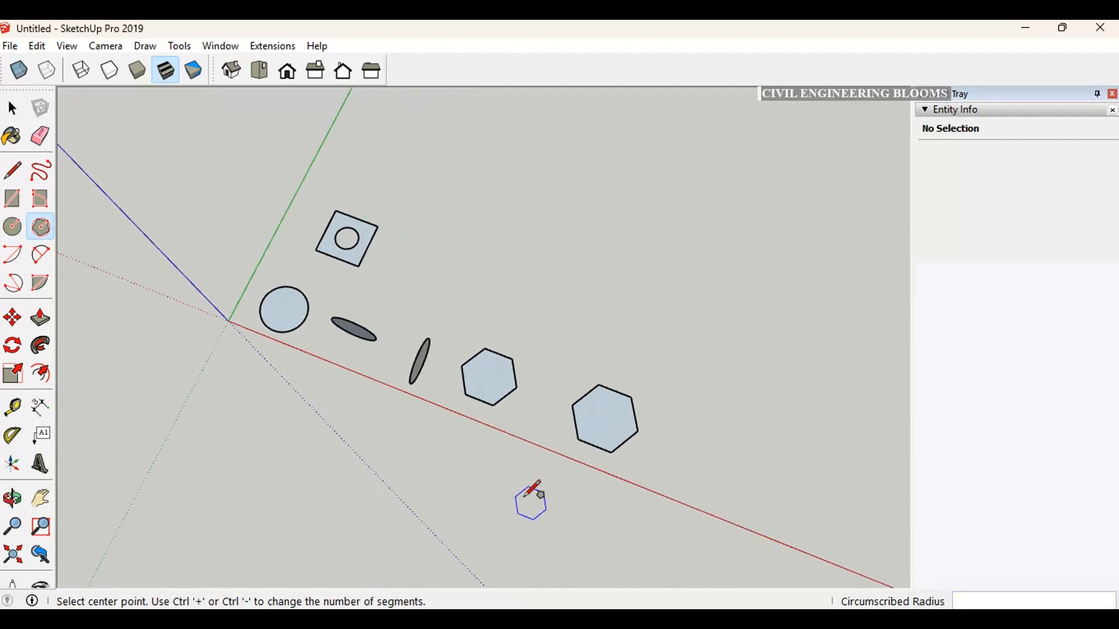
Compare the side lengths of the two ground-plane hexagons and inspect the radius, segments and perimeter of each one in turn.
{"action": "scroll", "coordinate": [516, 448], "scroll_direction": "up", "scroll_amount": 4}
{"action": "scroll", "coordinate": [711, 355], "scroll_direction": "up", "scroll_amount": 1}
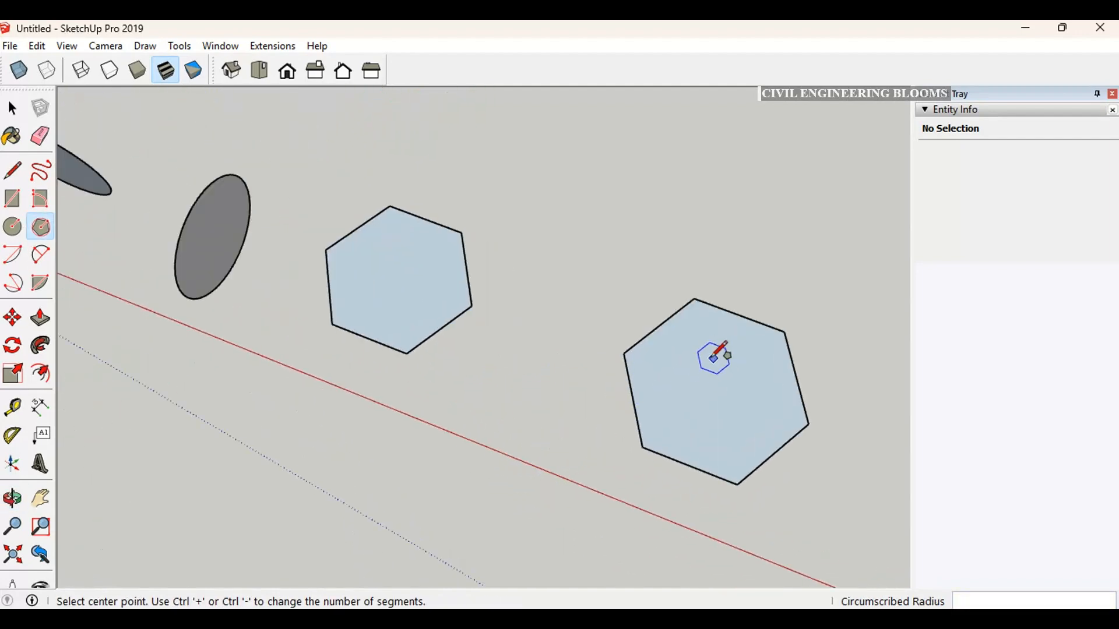
{"action": "middle_click_drag", "start_coordinate": [580, 359], "coordinate": [677, 383]}
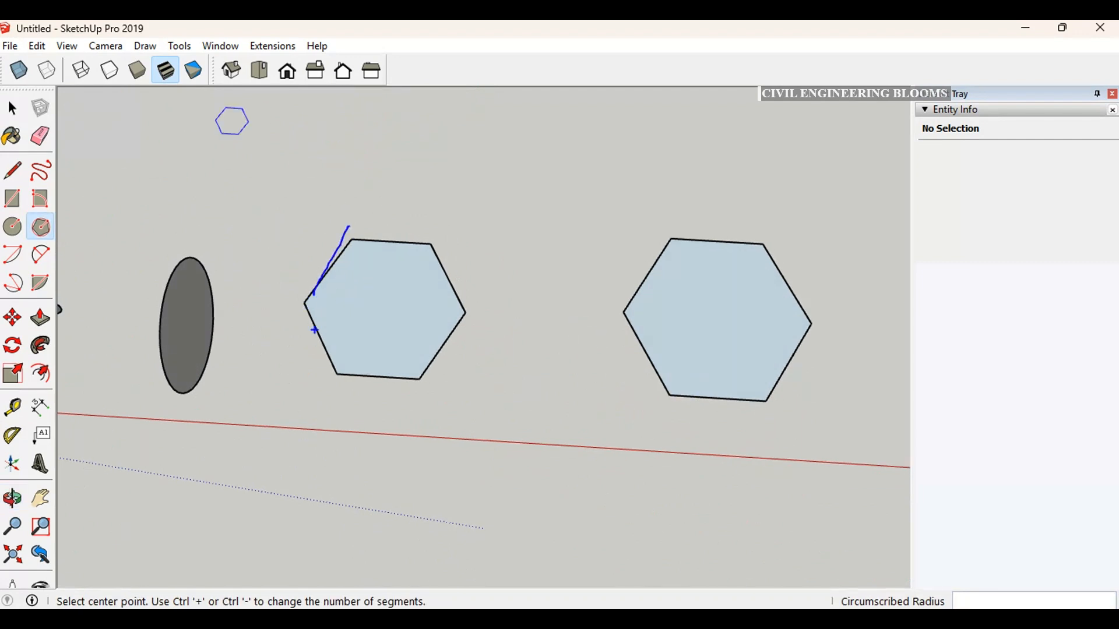
{"action": "mouse_move", "coordinate": [303, 302]}
{"action": "left_mouse_down"}
{"action": "mouse_move", "coordinate": [299, 339]}
{"action": "mouse_move", "coordinate": [338, 381]}
{"action": "left_mouse_up"}
{"action": "left_click_drag", "start_coordinate": [662, 403], "coordinate": [783, 408]}
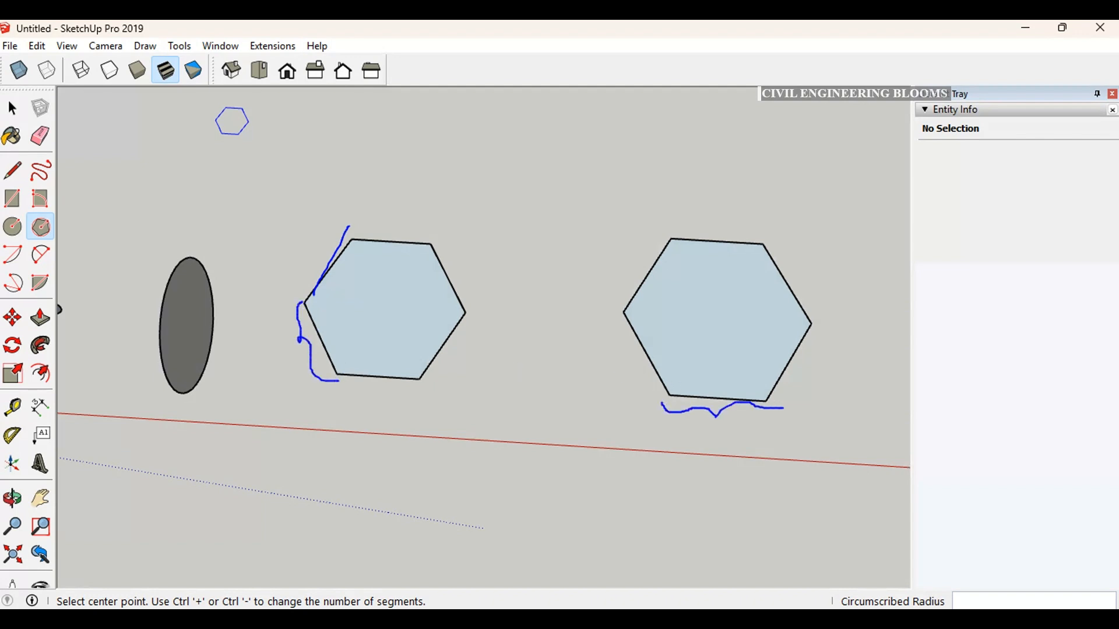
{"action": "key", "text": "Escape"}
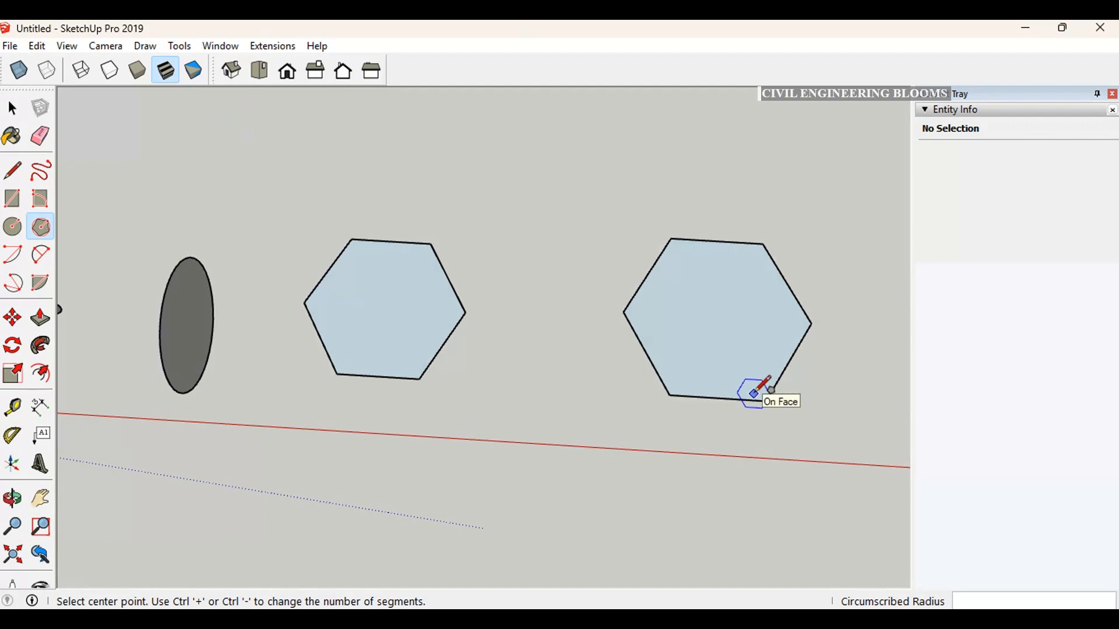
{"action": "key", "text": "space"}
{"action": "middle_click_drag", "start_coordinate": [761, 400], "coordinate": [644, 200]}
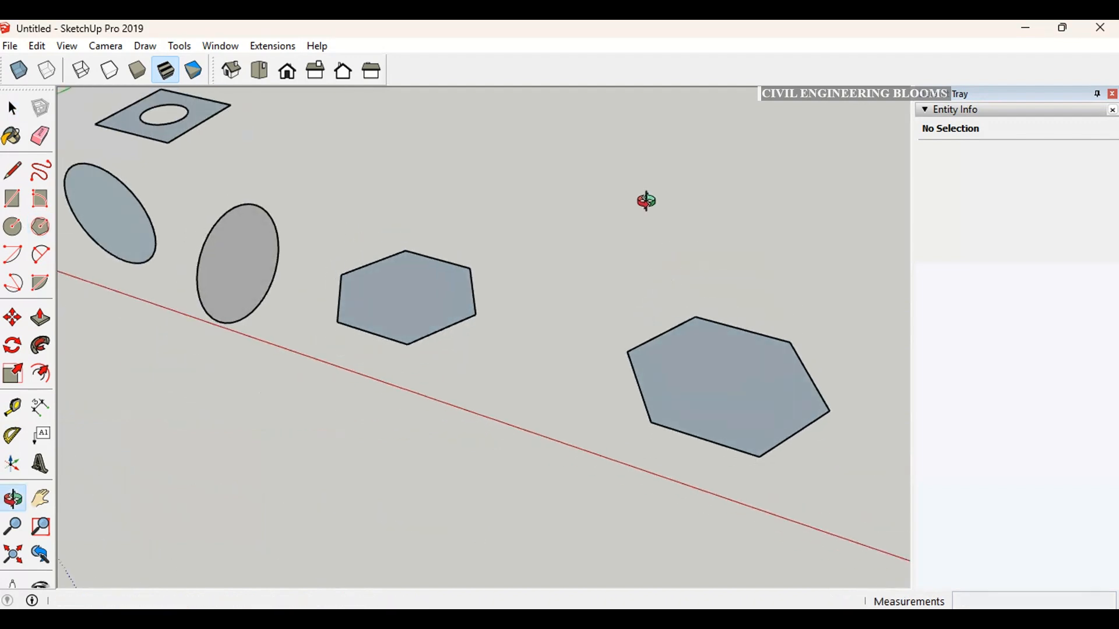
{"action": "left_click", "coordinate": [452, 327]}
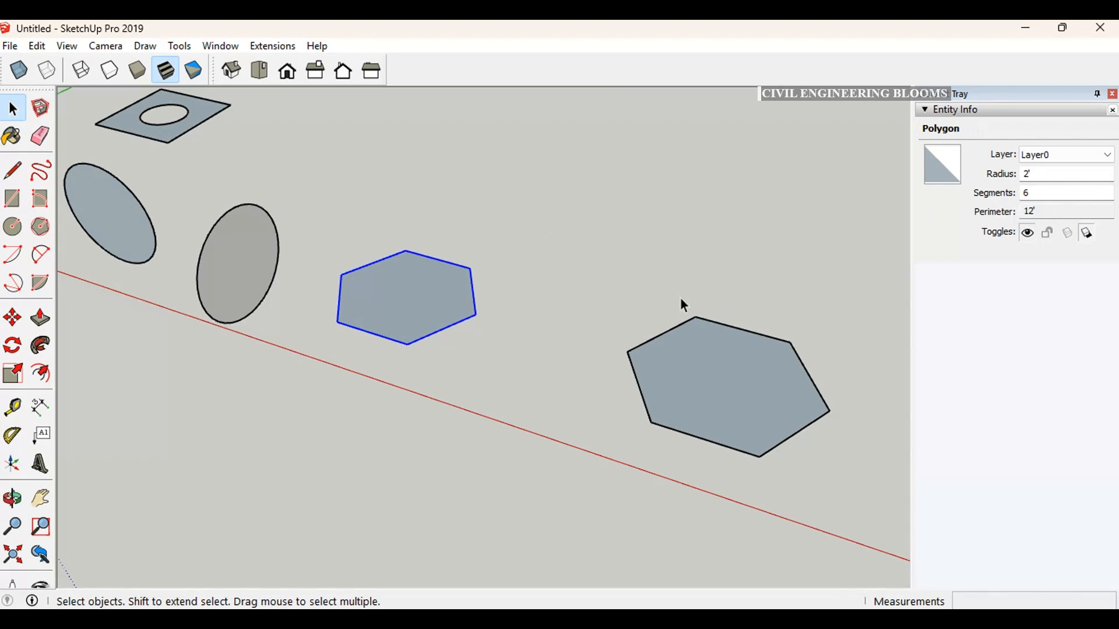
{"action": "left_click", "coordinate": [688, 326]}
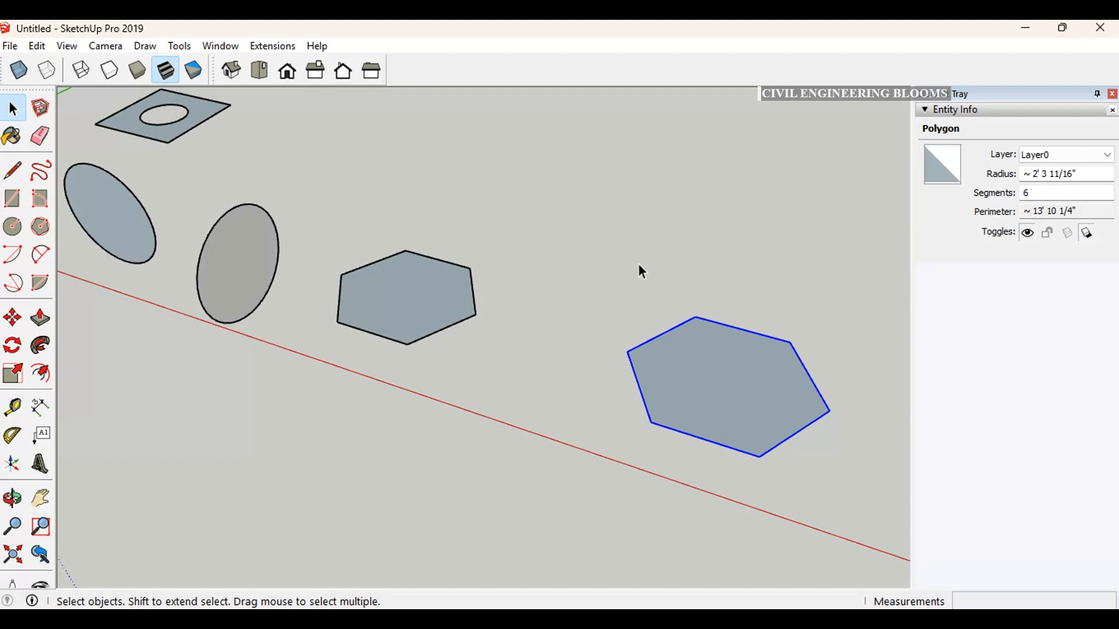
Draw an upright six-sided polygon centered on the midpoint of the circumscribed hexagon's back edge, with its radius reaching that edge's endpoint.
{"action": "left_click", "coordinate": [40, 226]}
{"action": "scroll", "coordinate": [464, 373], "scroll_direction": "down", "scroll_amount": 4}
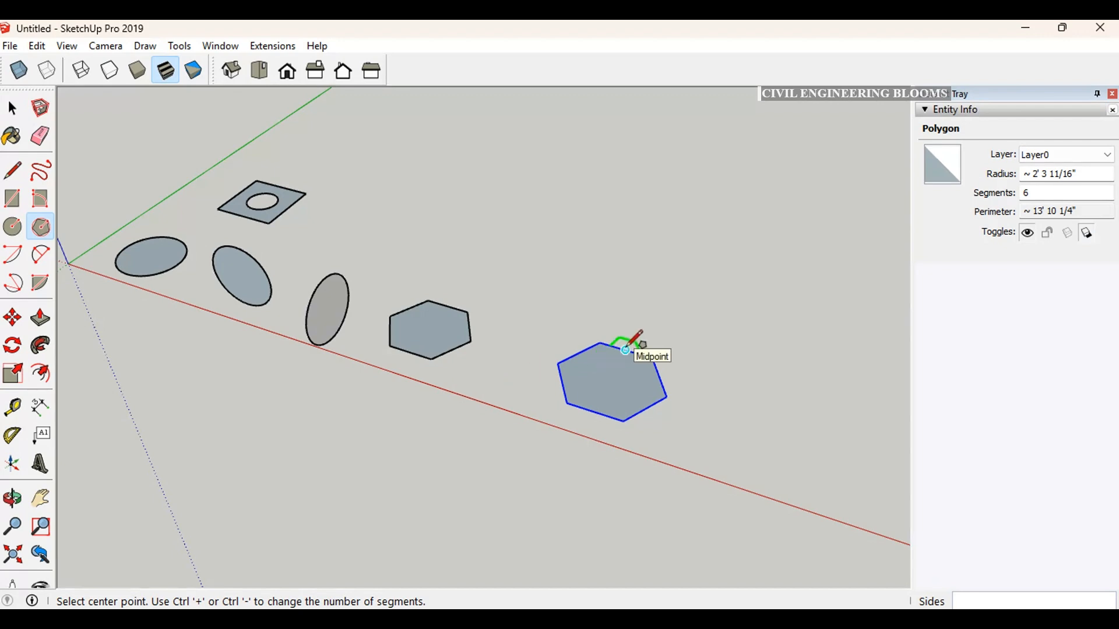
{"action": "left_click", "coordinate": [625, 350]}
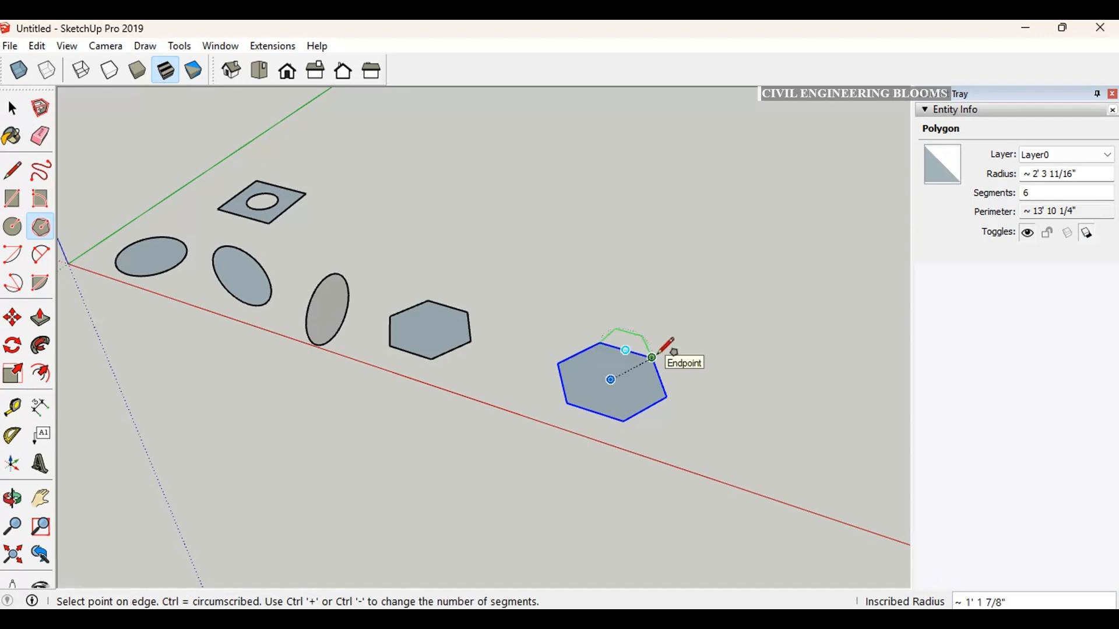
{"action": "left_click", "coordinate": [653, 356]}
{"action": "mouse_move", "coordinate": [653, 356]}
{"action": "middle_mouse_down"}
{"action": "mouse_move", "coordinate": [582, 317]}
{"action": "mouse_move", "coordinate": [200, 180]}
{"action": "mouse_move", "coordinate": [110, 181]}
{"action": "mouse_move", "coordinate": [674, 287]}
{"action": "mouse_move", "coordinate": [757, 289]}
{"action": "middle_mouse_up"}
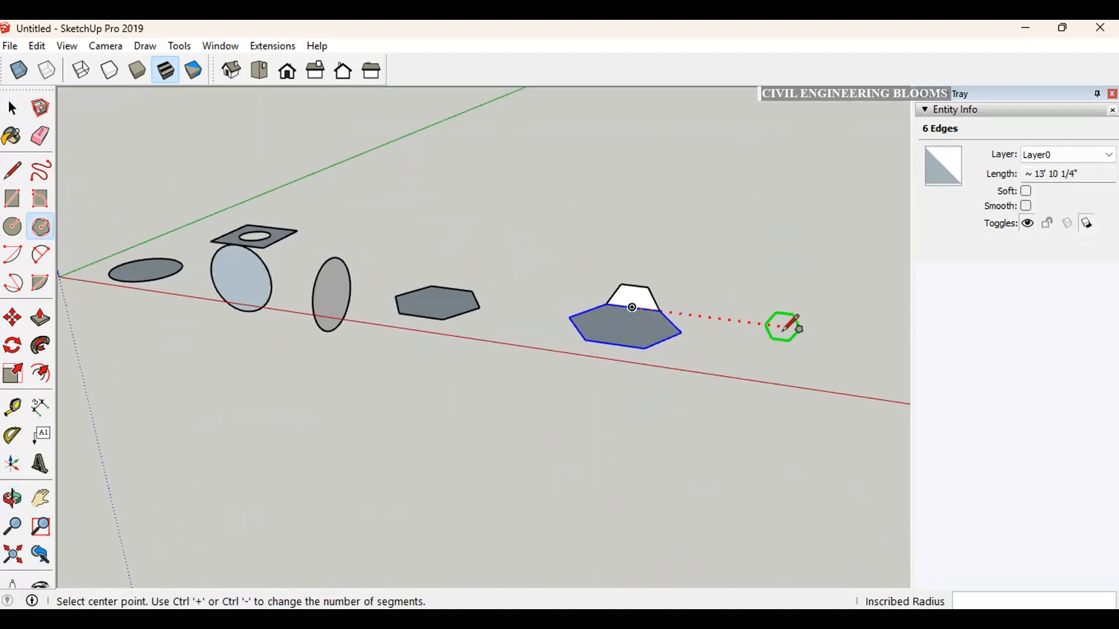
Draw a vertical six-sided polygon perpendicular to the green axis with an inscribed radius of 2', beyond the circumscribed hexagon along the red axis.
{"action": "left_click", "coordinate": [781, 326]}
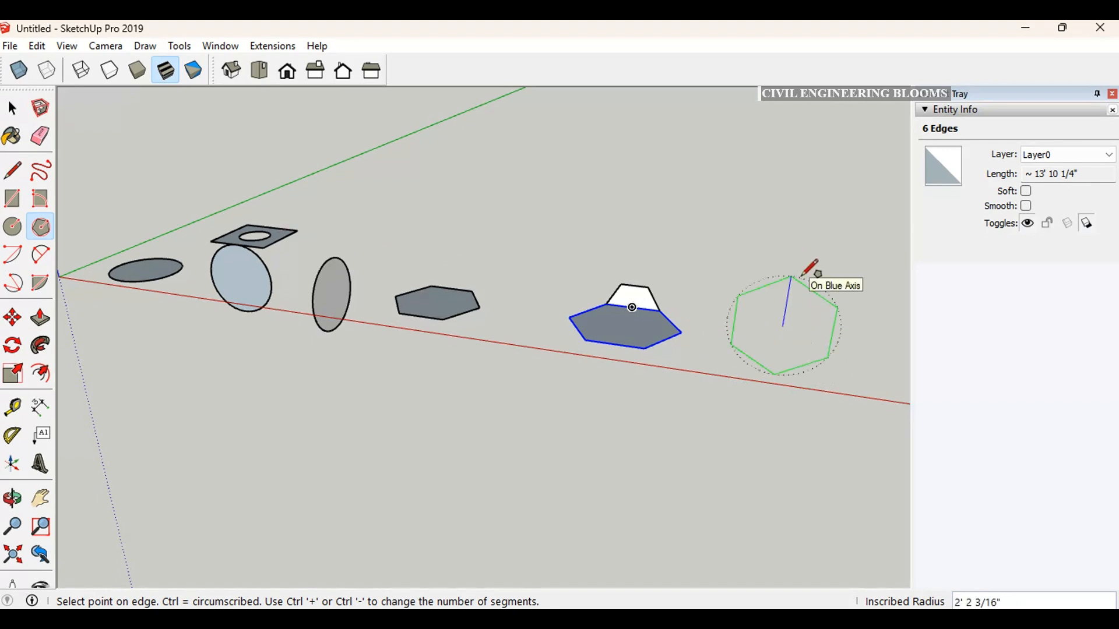
{"action": "type", "text": "2'"}
{"action": "key", "text": "Return"}
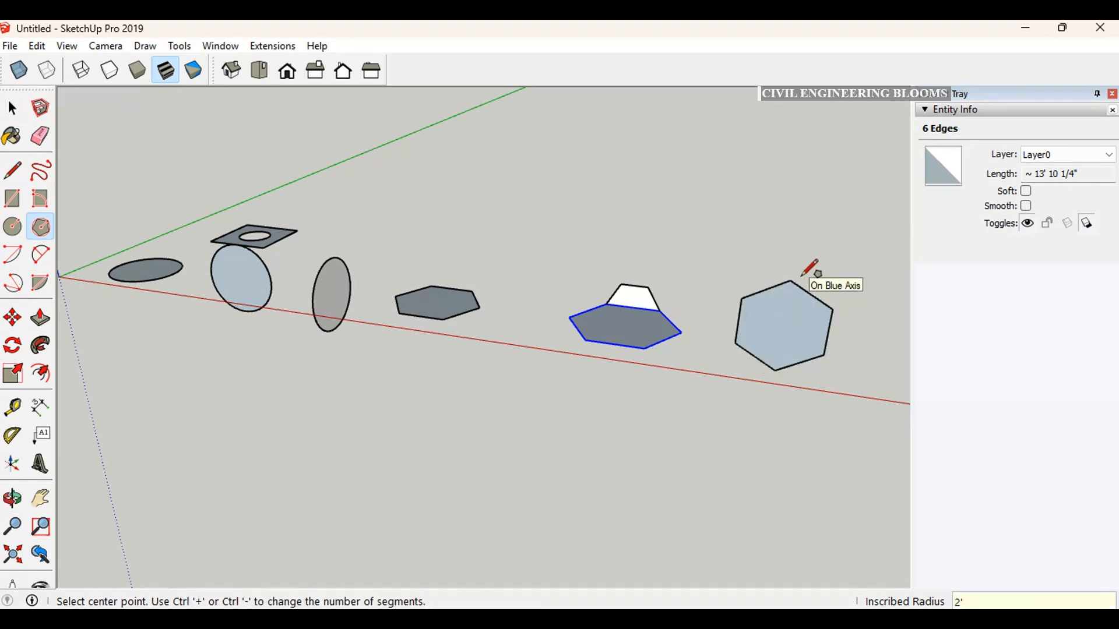
{"action": "middle_click_drag", "start_coordinate": [787, 377], "coordinate": [857, 337]}
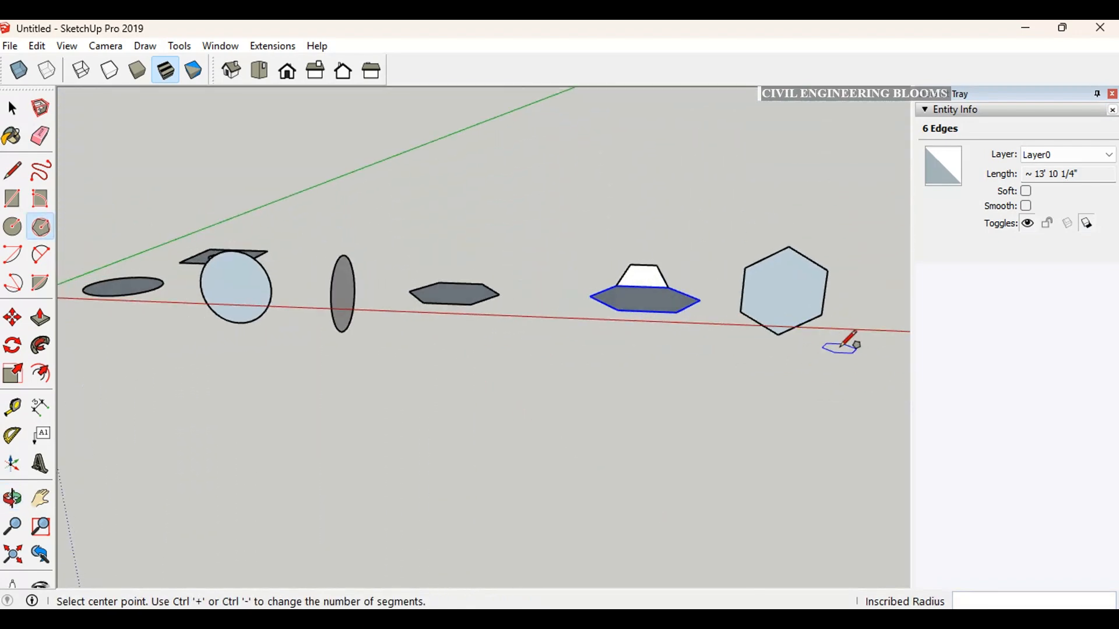
{"action": "key", "text": "space"}
{"action": "scroll", "coordinate": [716, 344], "scroll_direction": "down", "scroll_amount": 5}
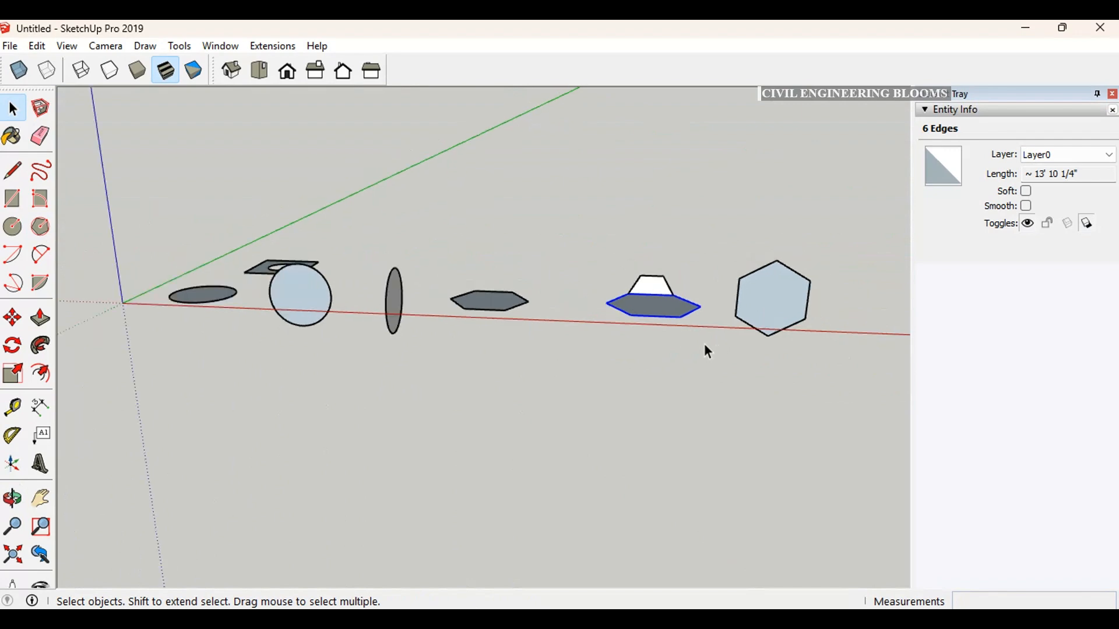
{"action": "mouse_move", "coordinate": [679, 379]}
{"action": "middle_mouse_down"}
{"action": "mouse_move", "coordinate": [712, 375]}
{"action": "mouse_move", "coordinate": [683, 400]}
{"action": "middle_mouse_up"}
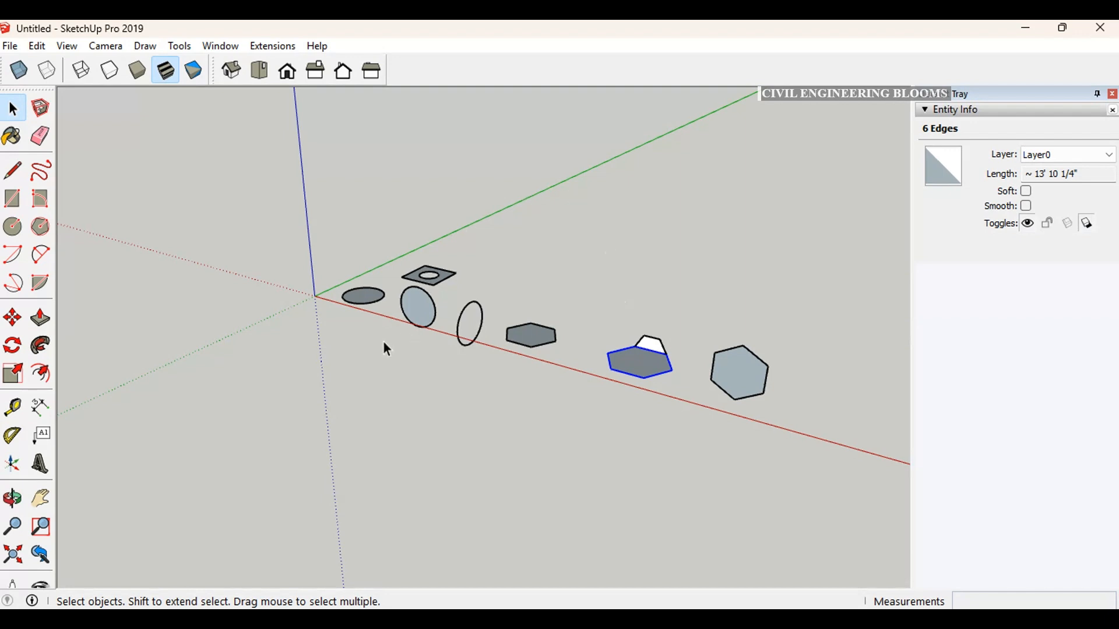
{"action": "scroll", "coordinate": [462, 249], "scroll_direction": "up", "scroll_amount": 5}
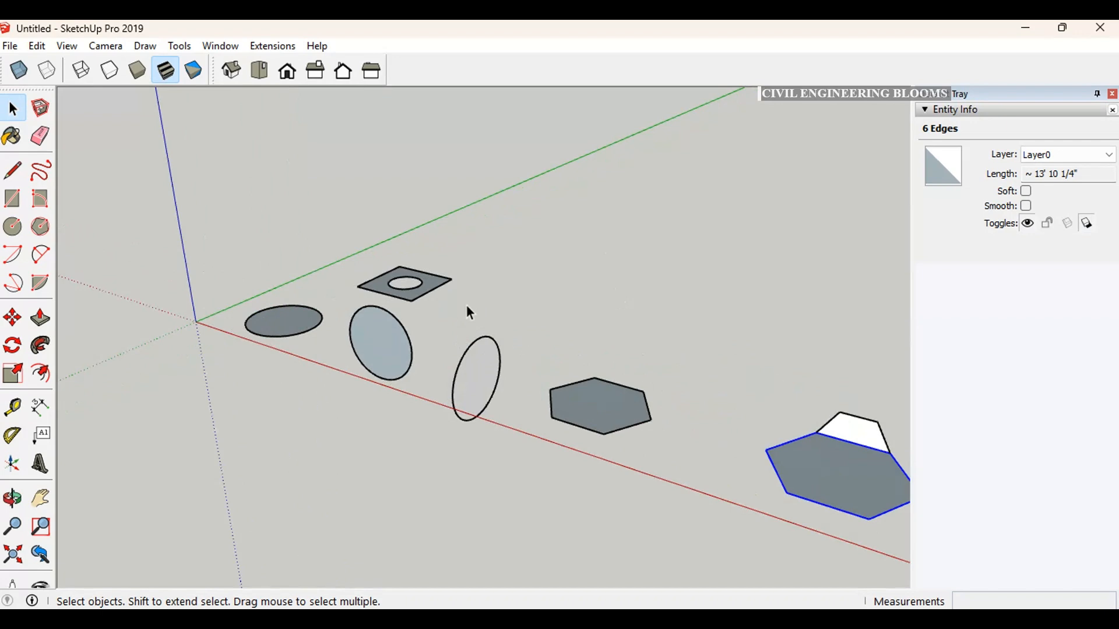